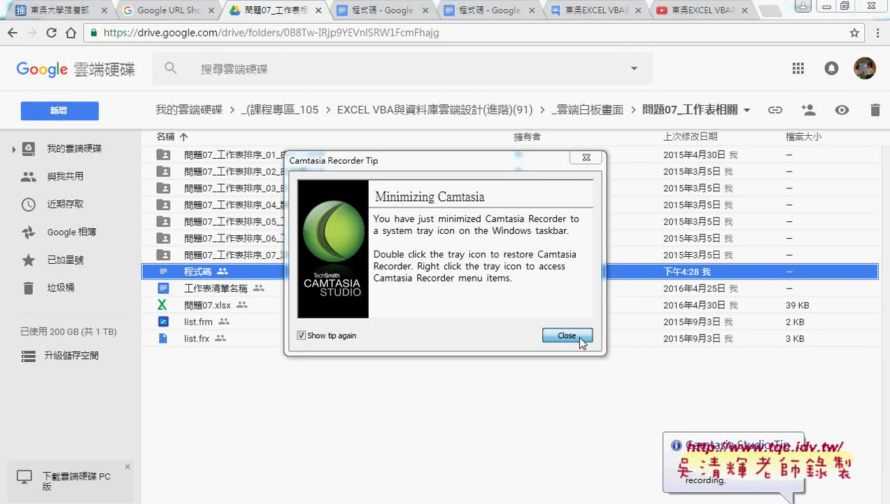
# Step: Copy the class-order line 甲班 through 亥班 from the 程式碼 document and switch to Excel
pyautogui.click(578, 336)
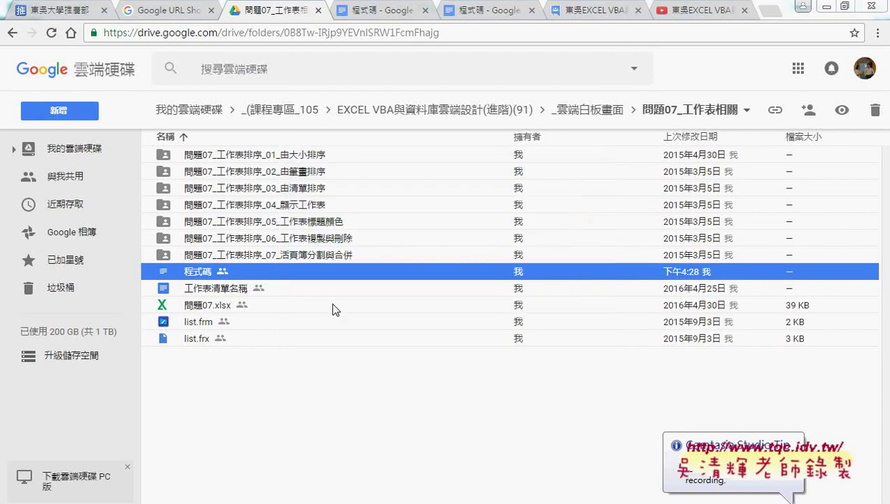
pyautogui.click(383, 11)
pyautogui.scroll(-1, 338, 289)
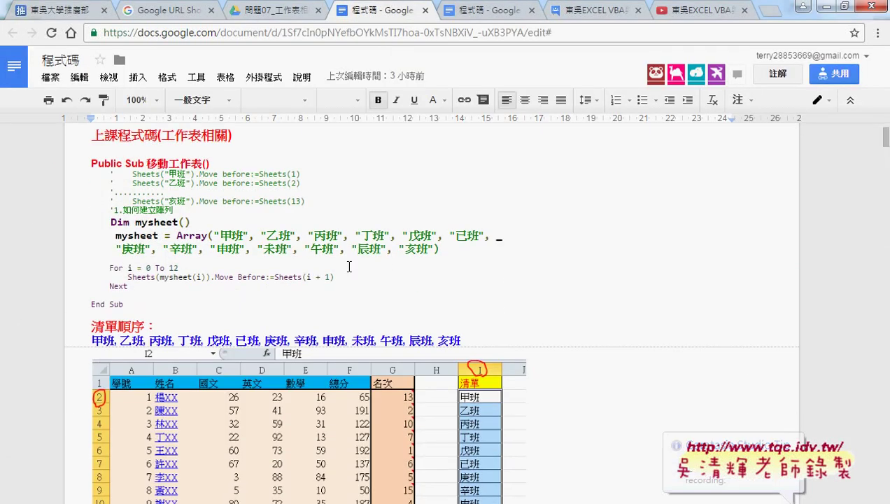
pyautogui.scroll(-2, 338, 289)
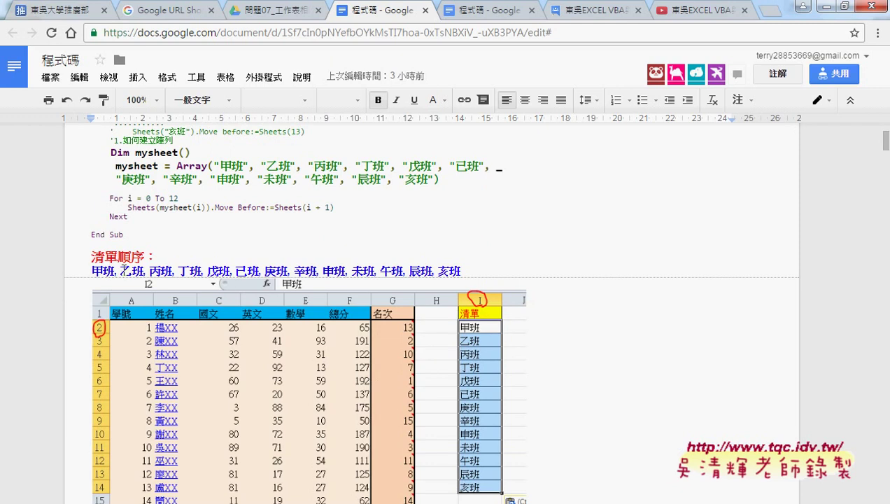
pyautogui.click(126, 271)
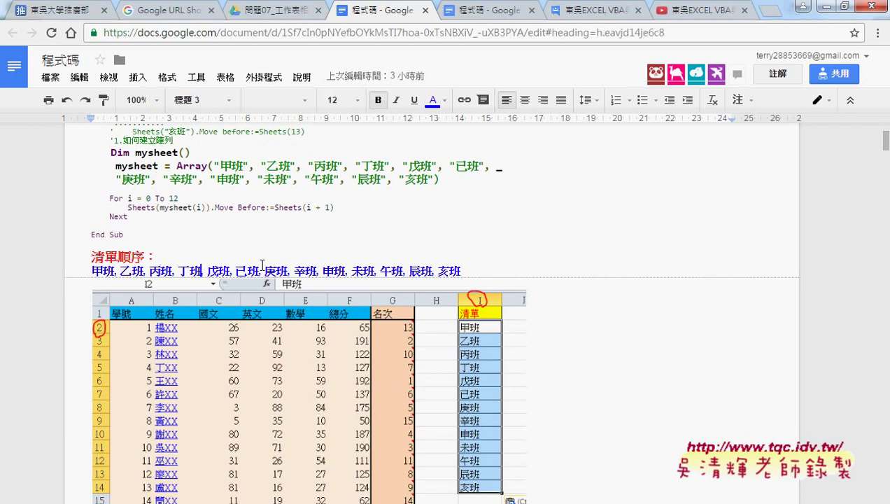
pyautogui.moveTo(478, 268); pyautogui.dragTo(105, 270)
pyautogui.hotkey('ctrl', 'c')
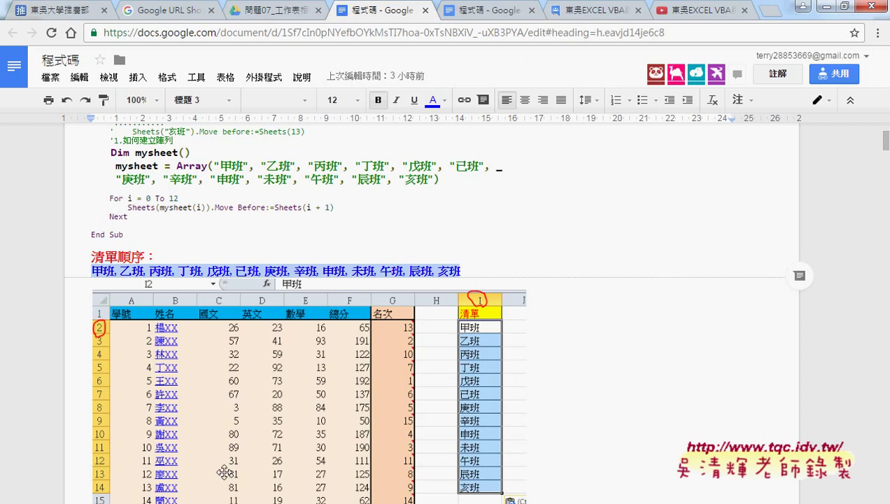
pyautogui.hotkey('alt', 'Tab')
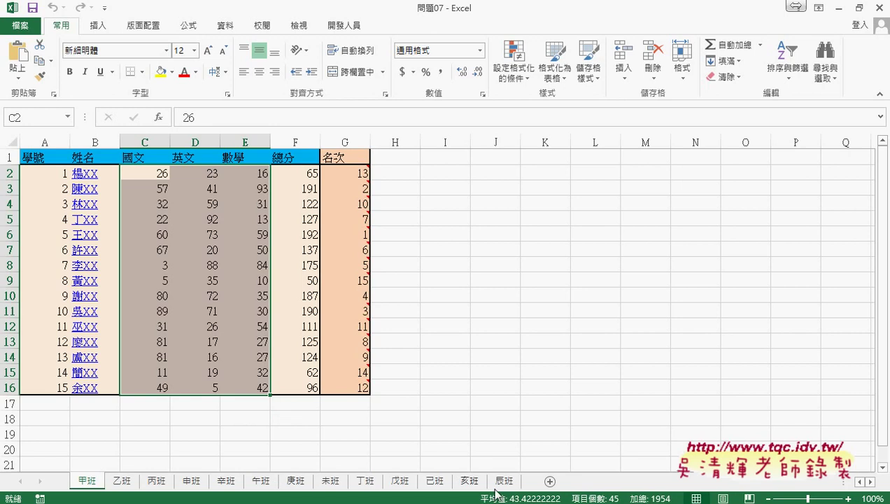
# Step: Move the 甲班 and 乙班 sheet tabs further along the tab bar, then return to 甲班
pyautogui.moveTo(96, 483); pyautogui.dragTo(185, 481)
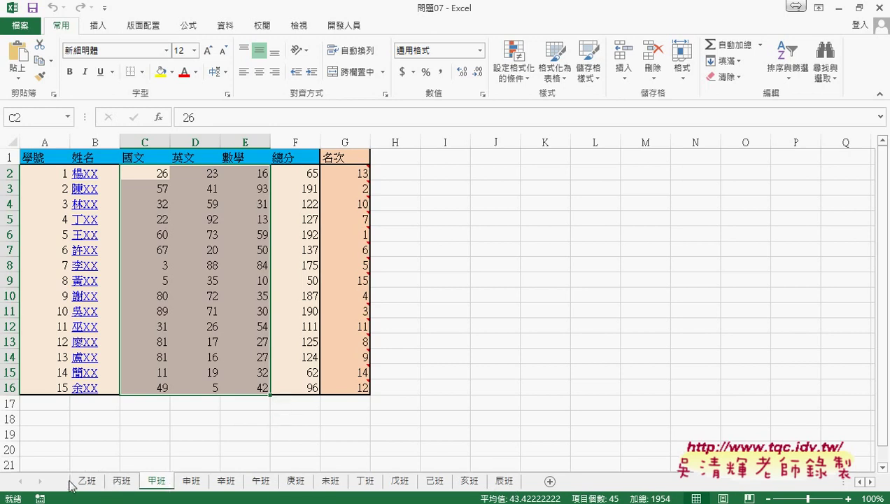
pyautogui.moveTo(84, 482); pyautogui.dragTo(303, 488)
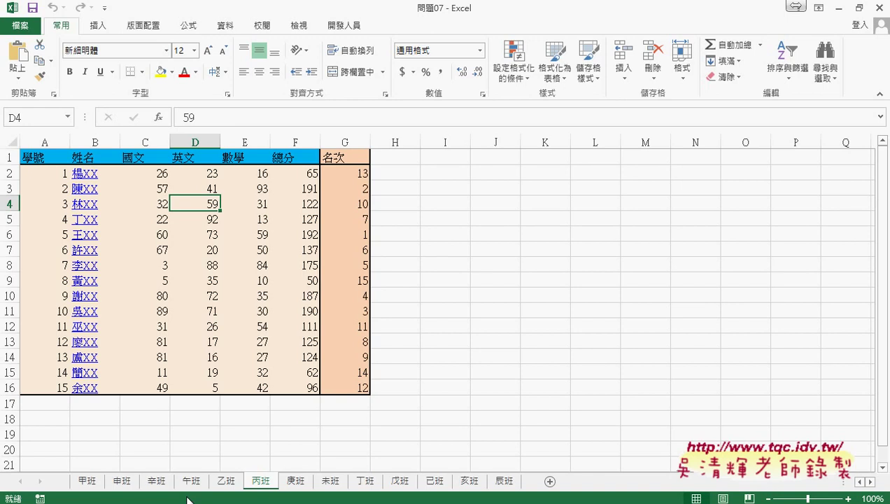
pyautogui.click(98, 487)
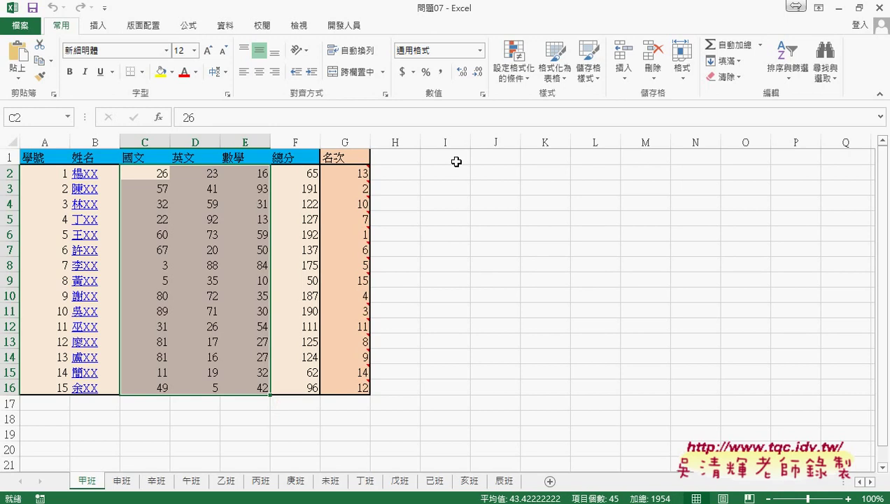
# Step: Enter the heading 清單 in cell I1 of the 甲班 sheet, then go back to Google Docs
pyautogui.click(457, 160)
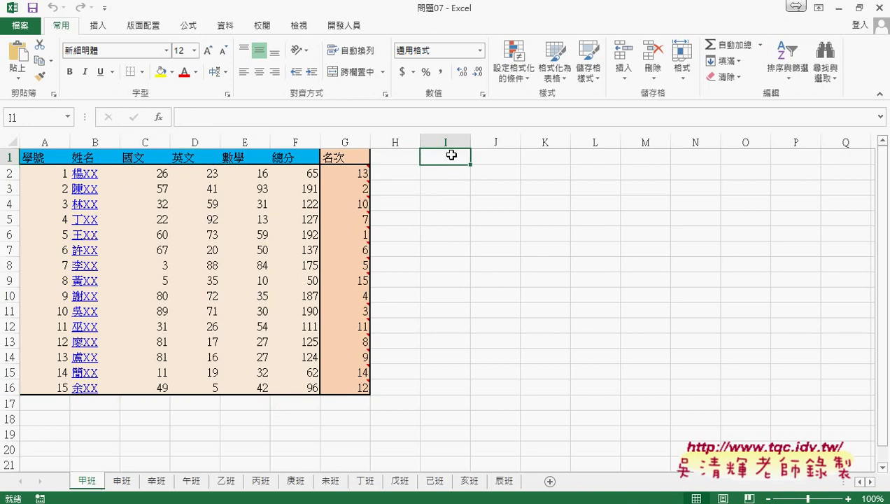
pyautogui.write('7')
pyautogui.press('BackSpace')
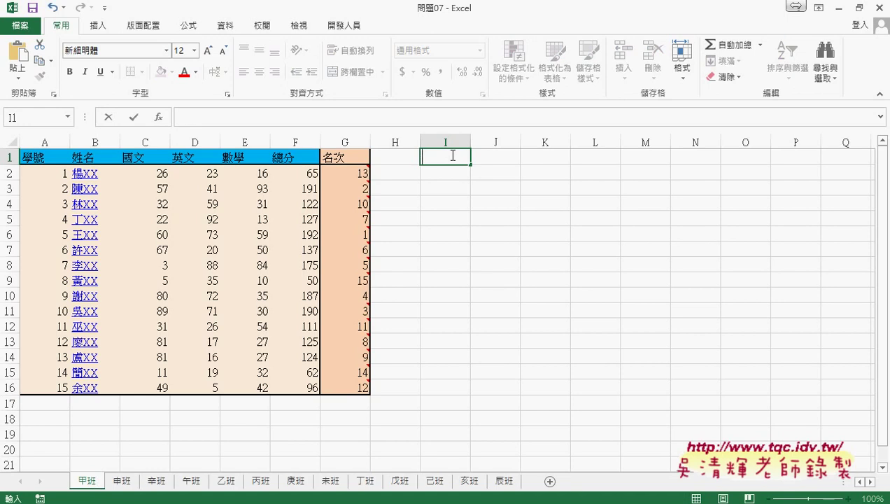
pyautogui.write('<')
pyautogui.write('清')
pyautogui.write('ㄉ')
pyautogui.write('單')
pyautogui.click(457, 170)
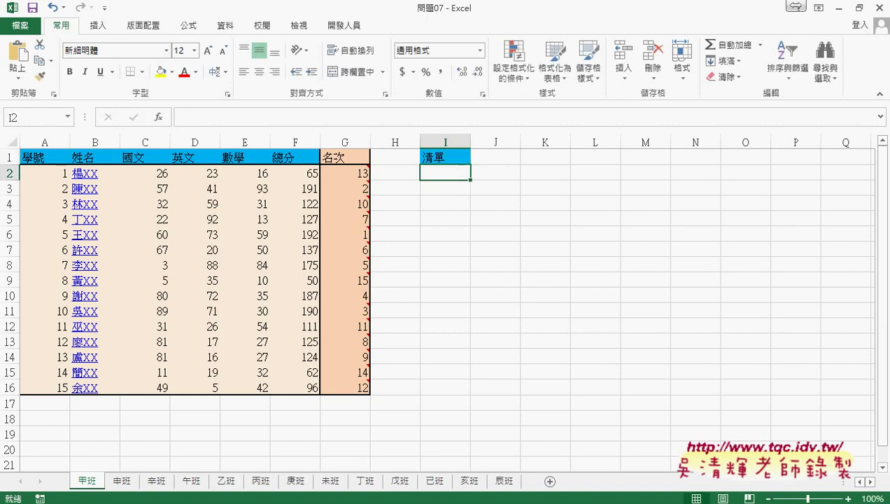
pyautogui.click(167, 460)
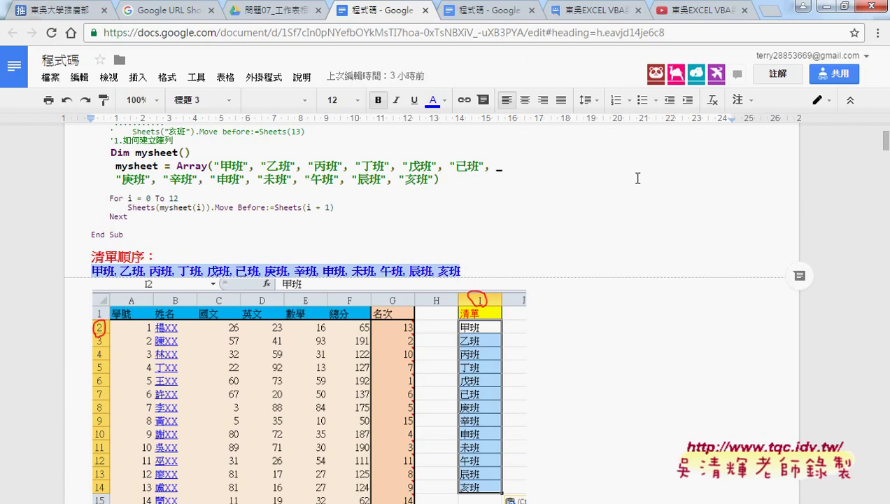
# Step: Back in Excel, paste the copied class list into cell J2
pyautogui.click(823, 6)
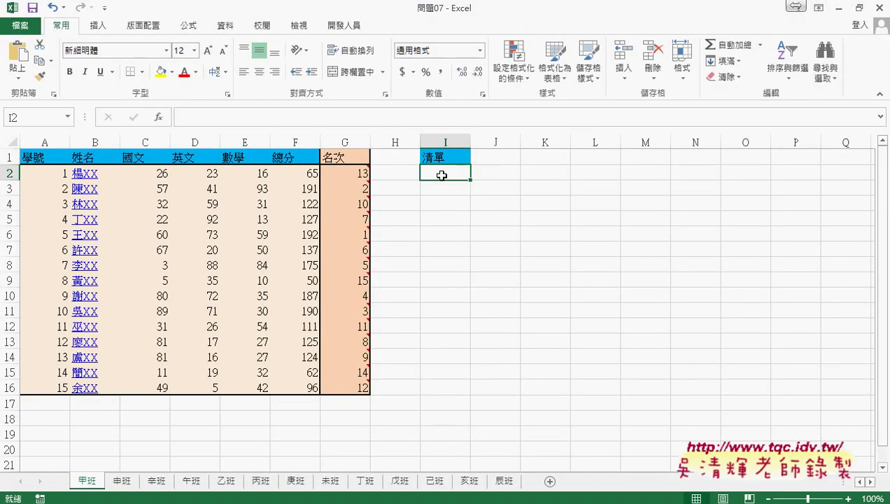
pyautogui.moveTo(443, 171); pyautogui.dragTo(445, 378)
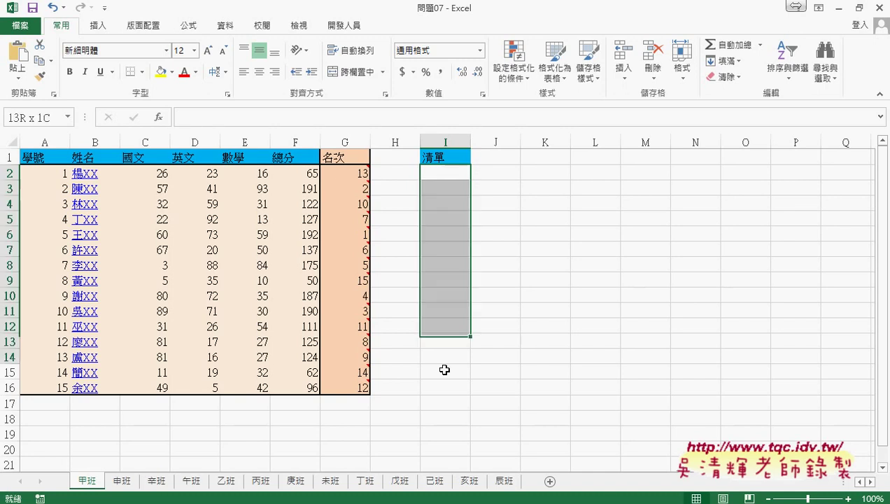
pyautogui.click(448, 173)
pyautogui.click(494, 172)
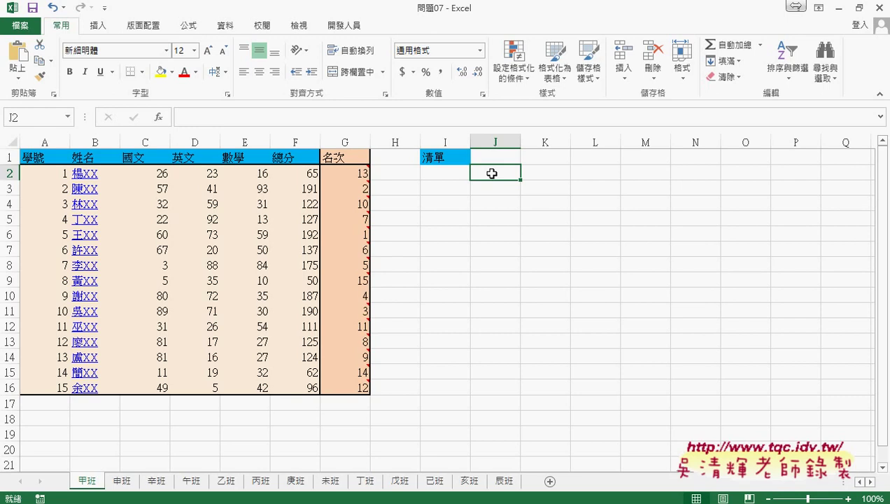
pyautogui.hotkey('ctrl', 'v')
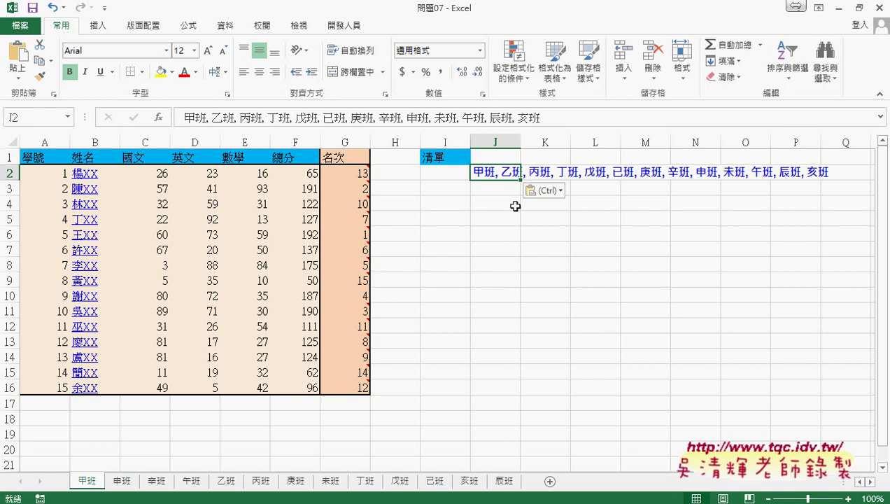
# Step: Split the J2 class list at the commas using Text to Columns with Delimited and Comma
pyautogui.click(225, 25)
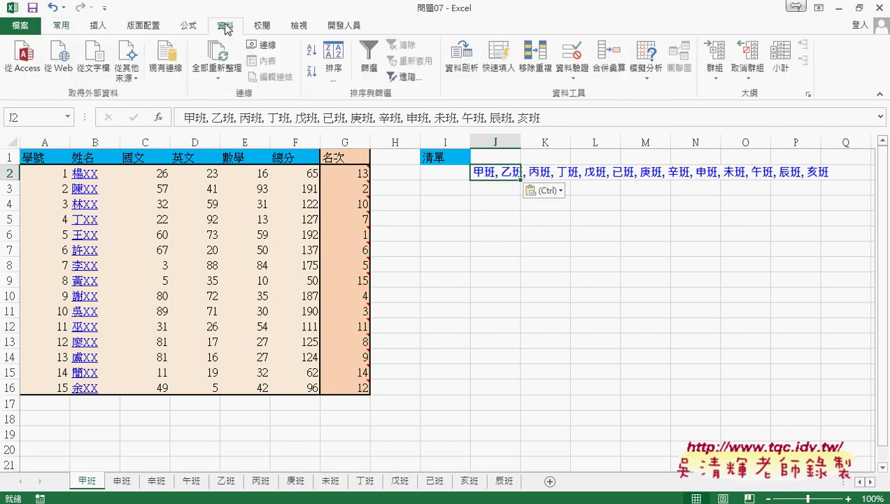
pyautogui.click(462, 70)
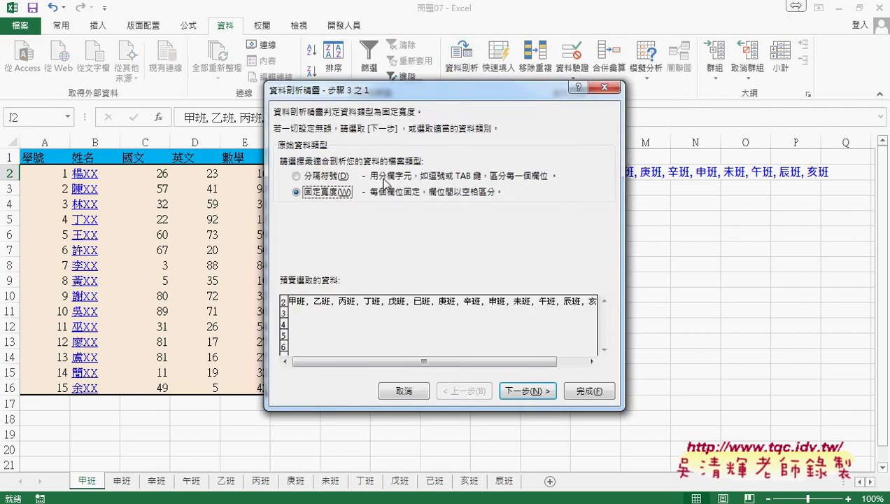
pyautogui.click(310, 176)
pyautogui.click(528, 391)
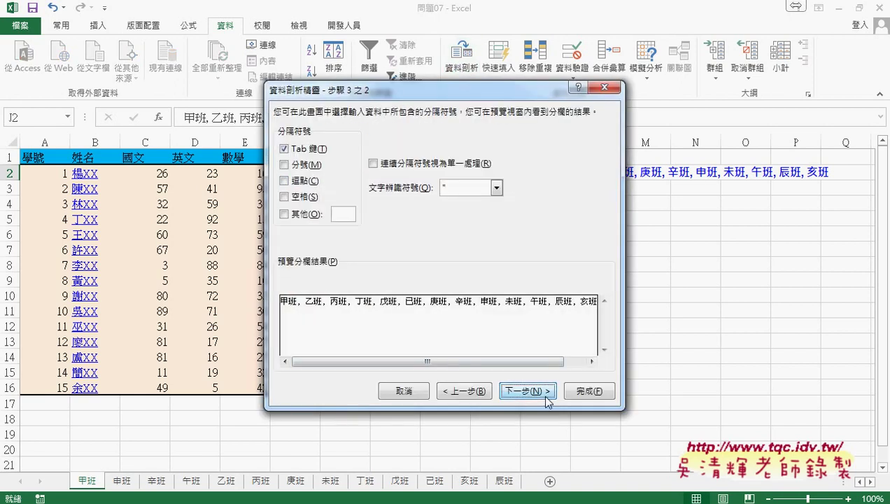
pyautogui.click(309, 166)
pyautogui.click(306, 181)
pyautogui.click(306, 164)
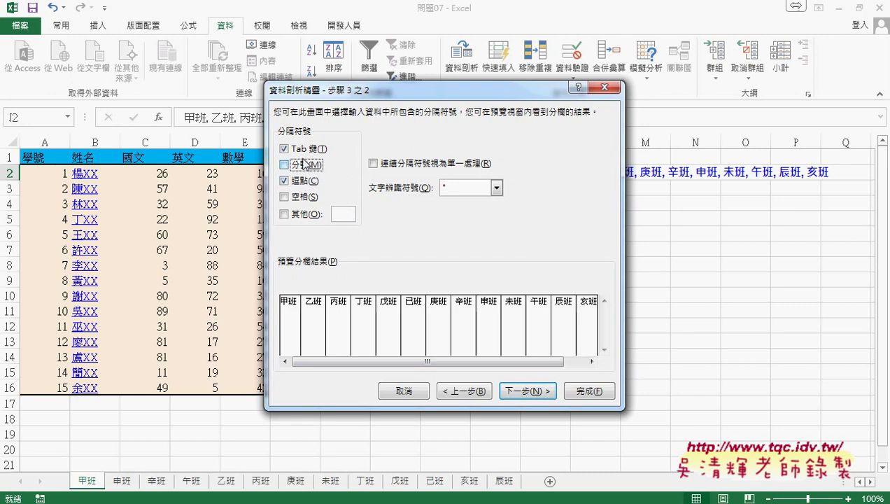
pyautogui.click(305, 148)
pyautogui.click(529, 389)
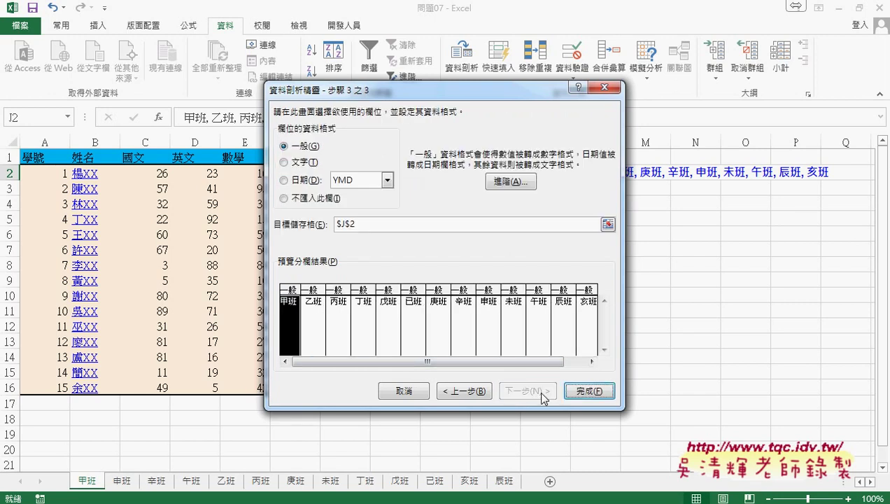
pyautogui.click(589, 390)
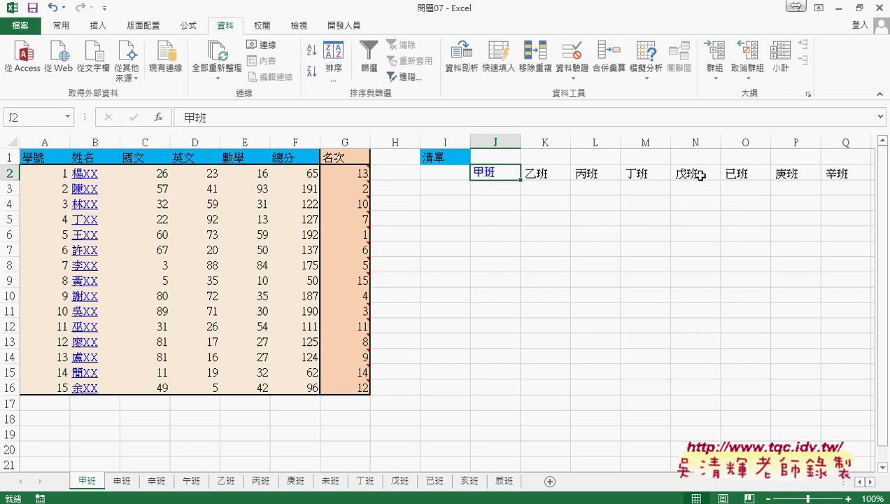
# Step: Copy the class names in J2:V2 and paste them transposed into I2:I14
pyautogui.hotkey('ctrl', 'shift', 'Right')
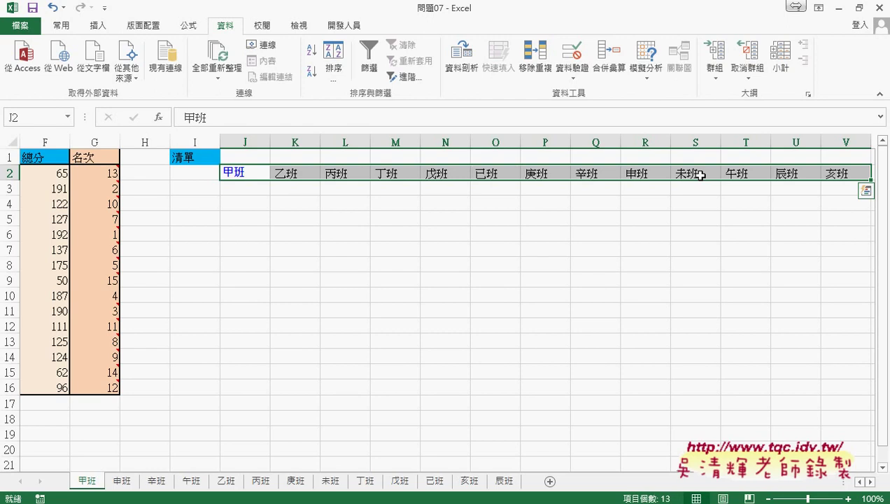
pyautogui.hotkey('ctrl', 'c')
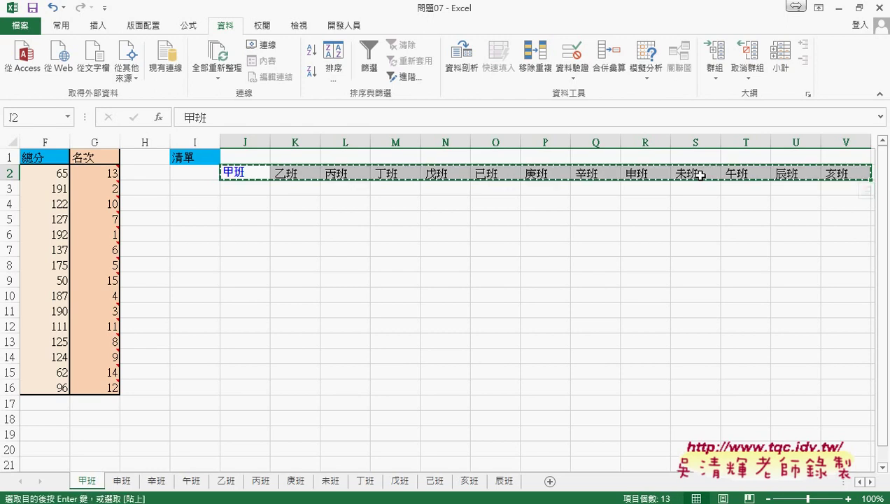
pyautogui.click(198, 173)
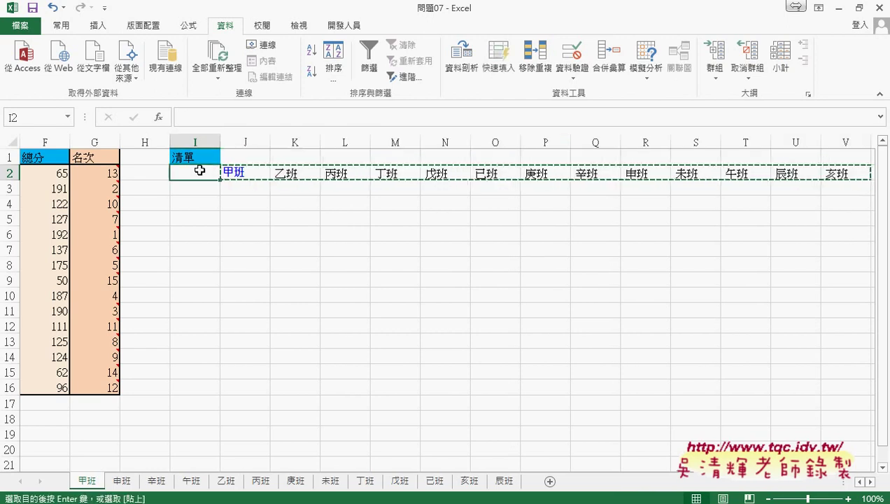
pyautogui.rightClick(201, 175)
pyautogui.moveTo(273, 250)
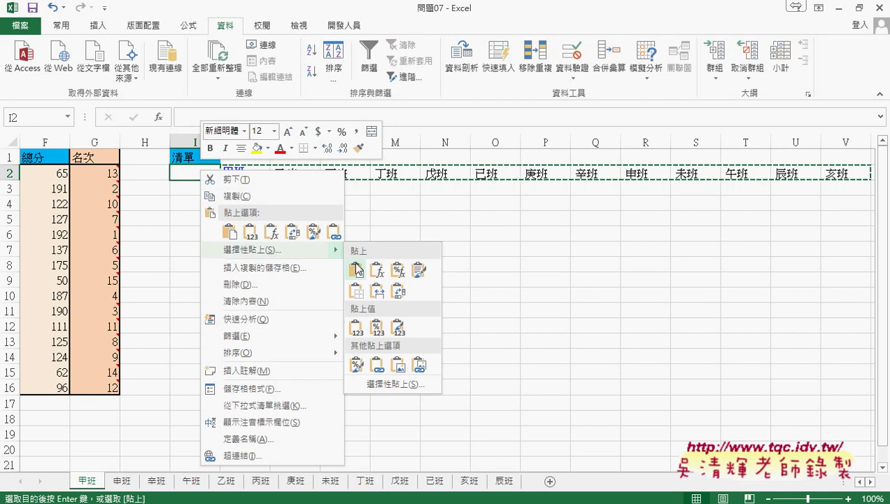
pyautogui.click(396, 384)
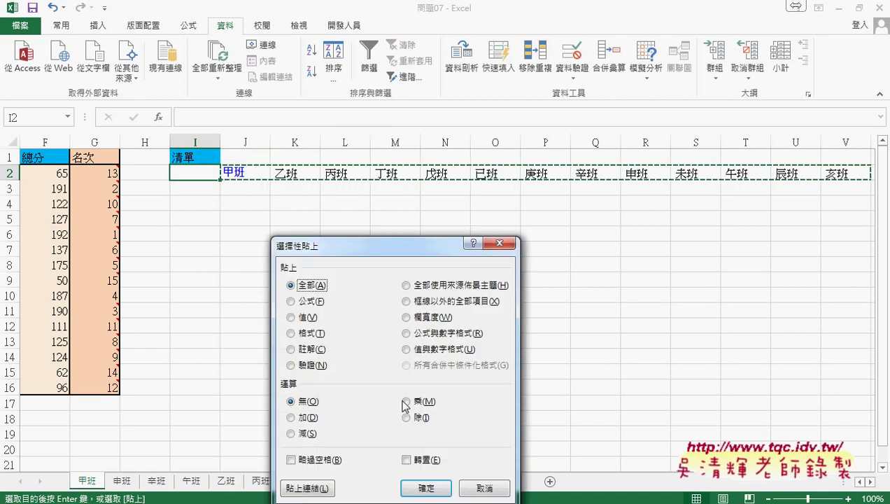
pyautogui.click(426, 463)
pyautogui.click(425, 482)
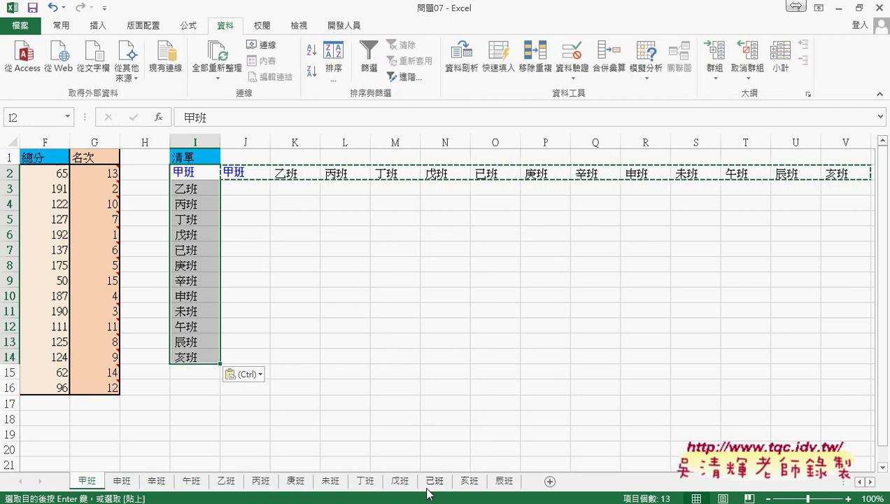
# Step: Clear the leftover names in J2:V2 and select the new list I2:I14
pyautogui.click(245, 168)
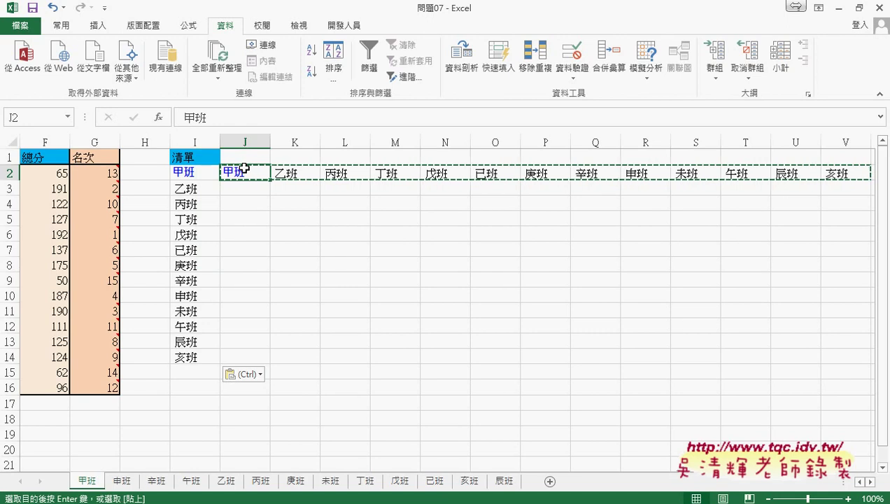
pyautogui.hotkey('ctrl', 'shift', 'Right')
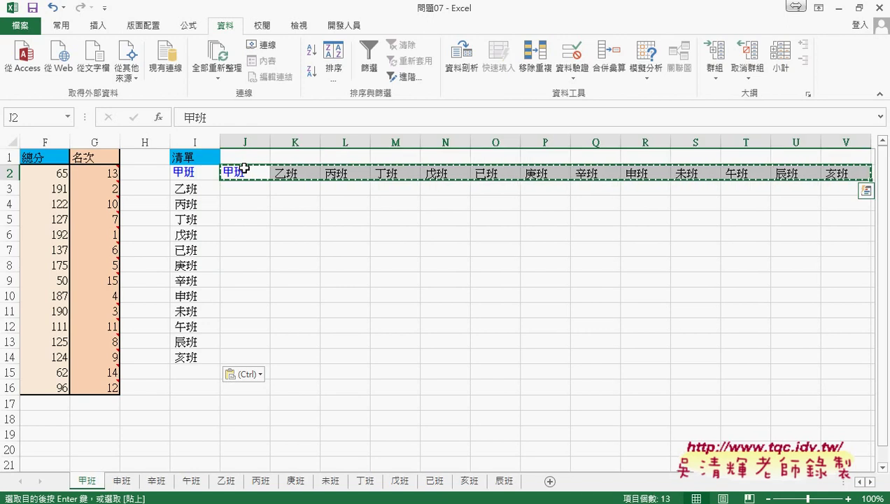
pyautogui.press('Delete')
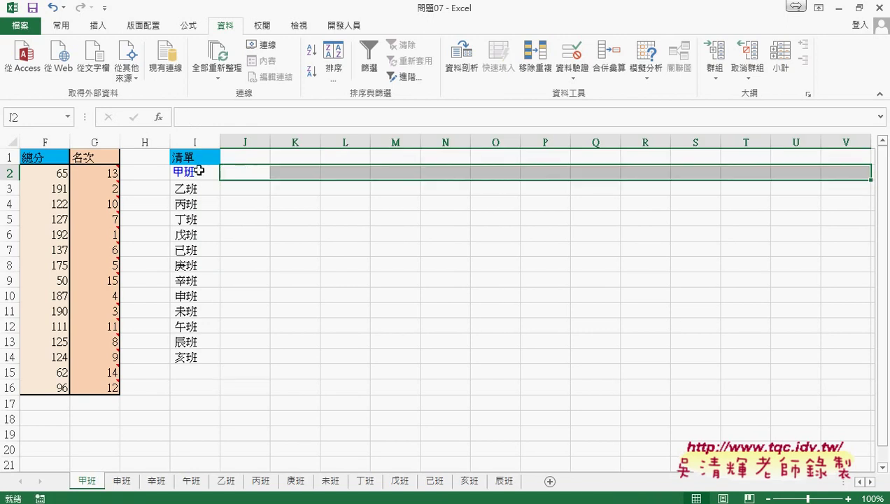
pyautogui.moveTo(199, 172); pyautogui.dragTo(207, 358)
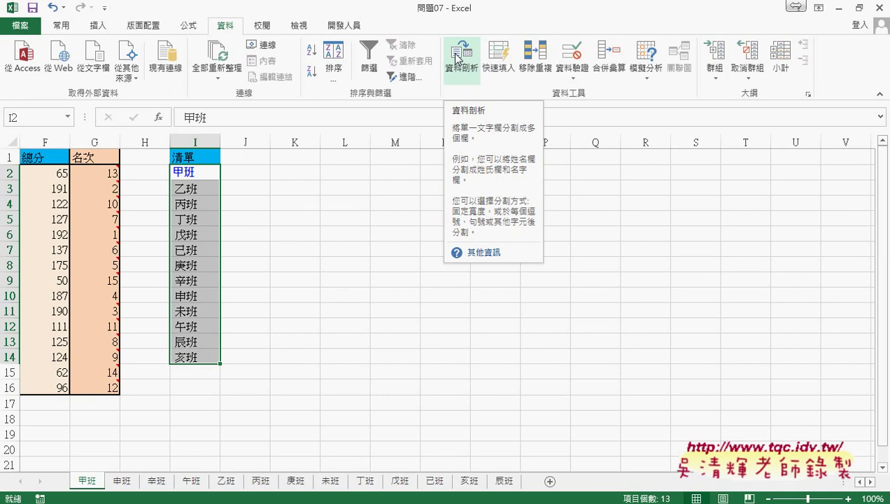
pyautogui.click(458, 58)
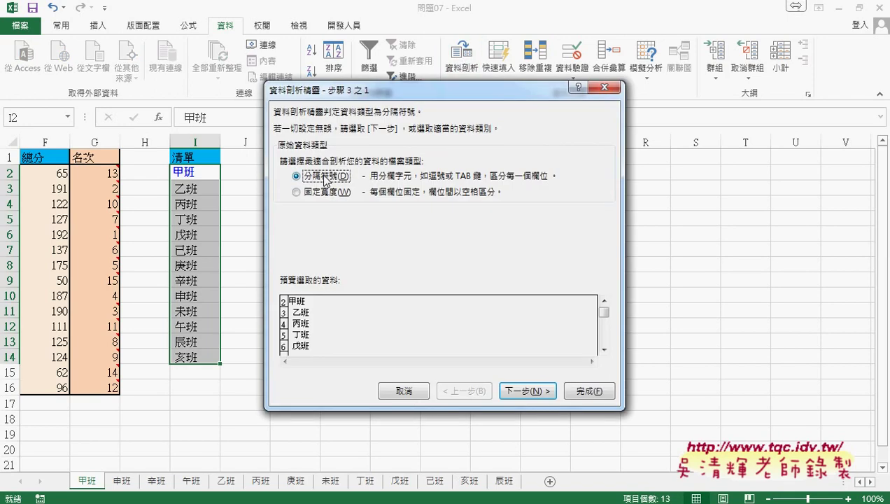
pyautogui.click(317, 196)
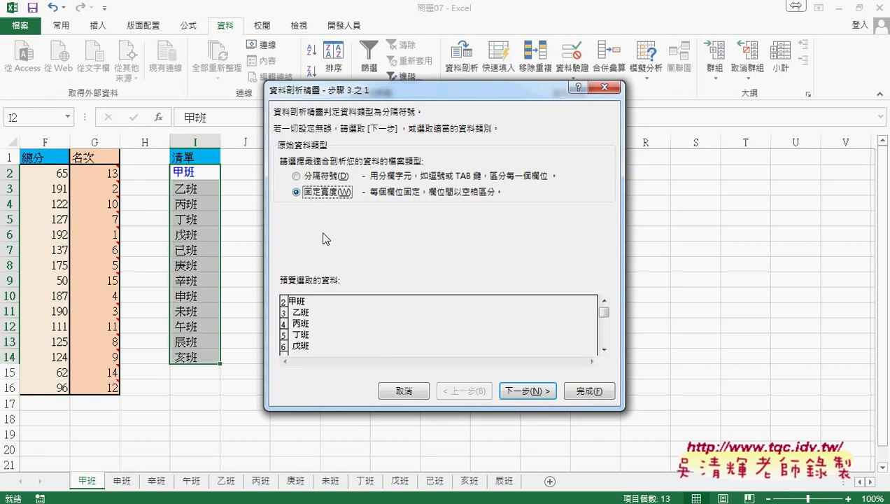
pyautogui.click(387, 389)
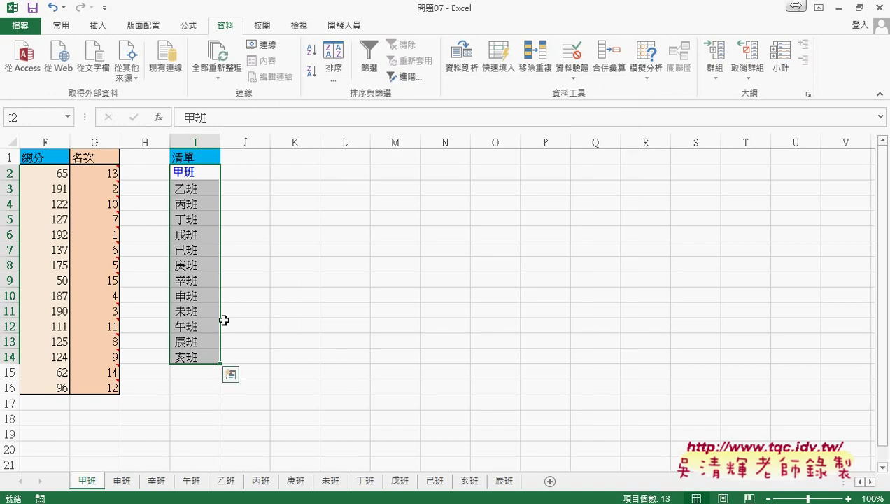
pyautogui.click(210, 359)
# Step: Move the 甲班 sheet tab between 乙班 and 丙班 and select the first list entry in I2
pyautogui.press('Left')
pyautogui.press('Left')
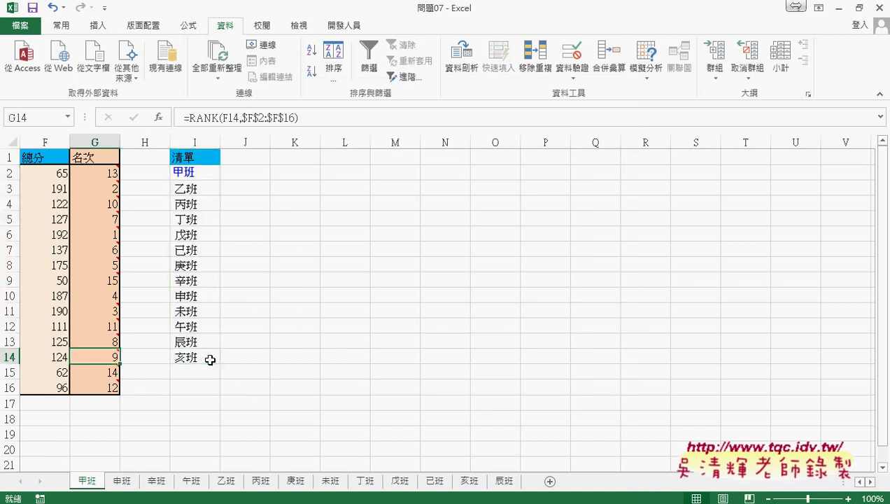
pyautogui.press('Left')
pyautogui.press('Left')
pyautogui.press('Left')
pyautogui.press('Left')
pyautogui.press('Left')
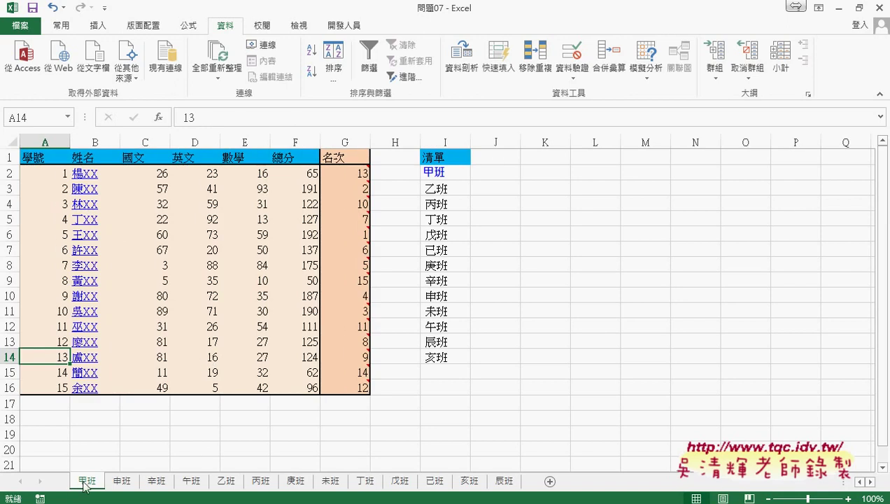
pyautogui.moveTo(443, 157); pyautogui.dragTo(445, 349)
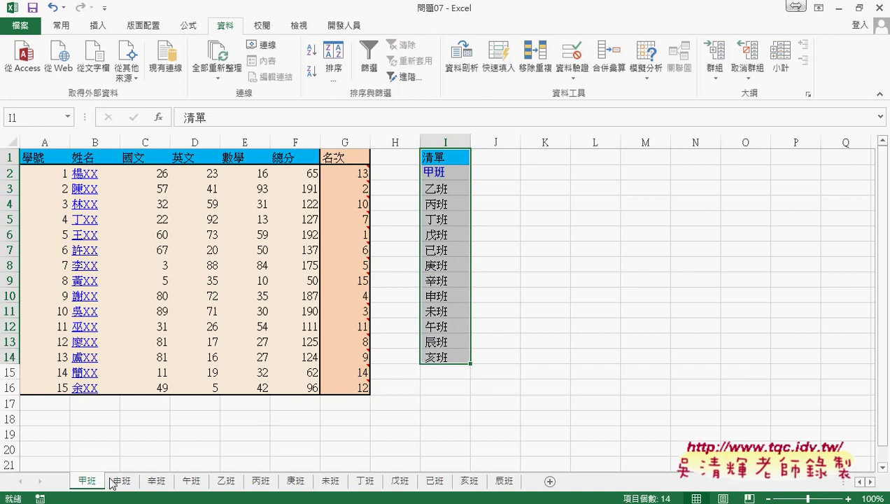
pyautogui.moveTo(88, 481); pyautogui.dragTo(273, 483)
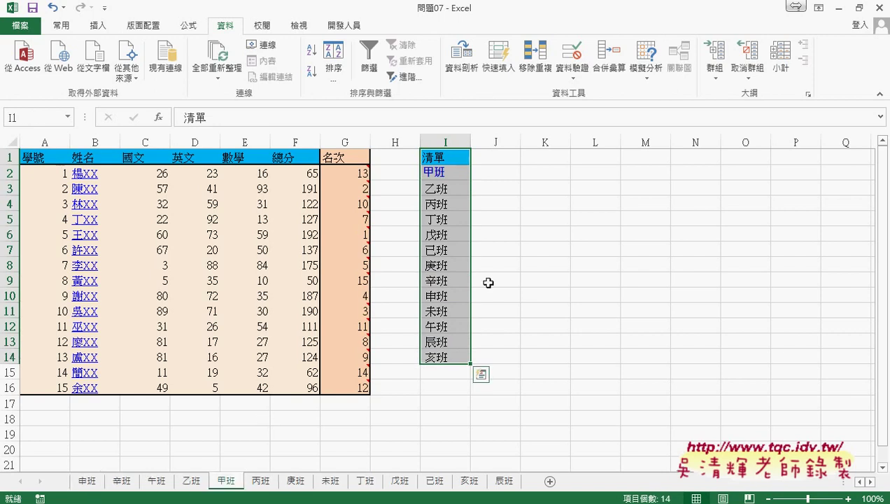
pyautogui.click(442, 172)
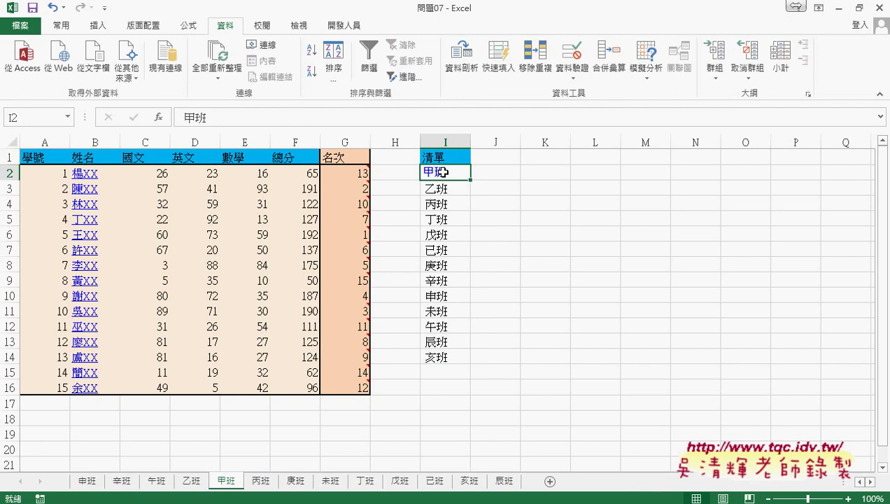
# Step: Open the Visual Basic editor, insert a maximized Module1, and start a new procedure
pyautogui.click(343, 27)
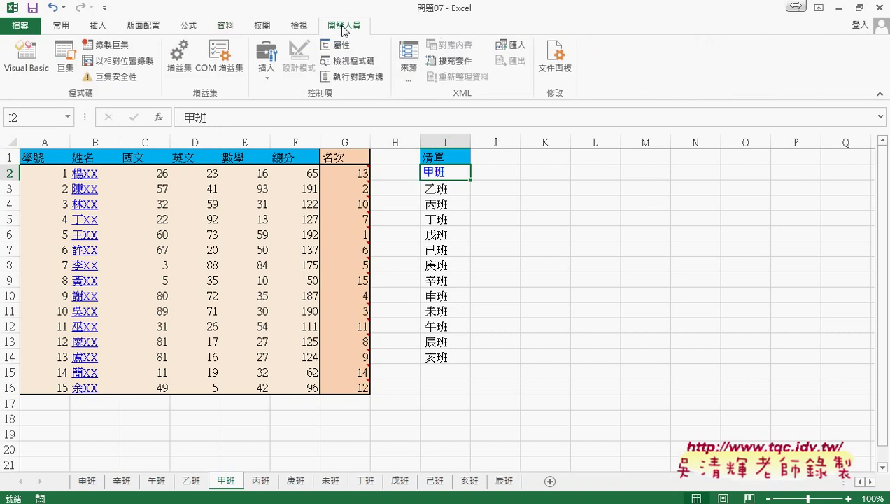
pyautogui.click(26, 63)
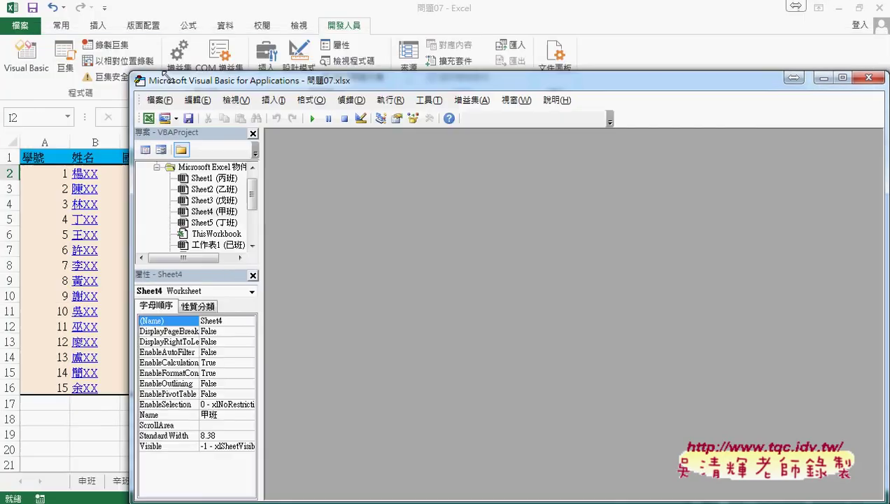
pyautogui.moveTo(163, 73); pyautogui.dragTo(507, 74)
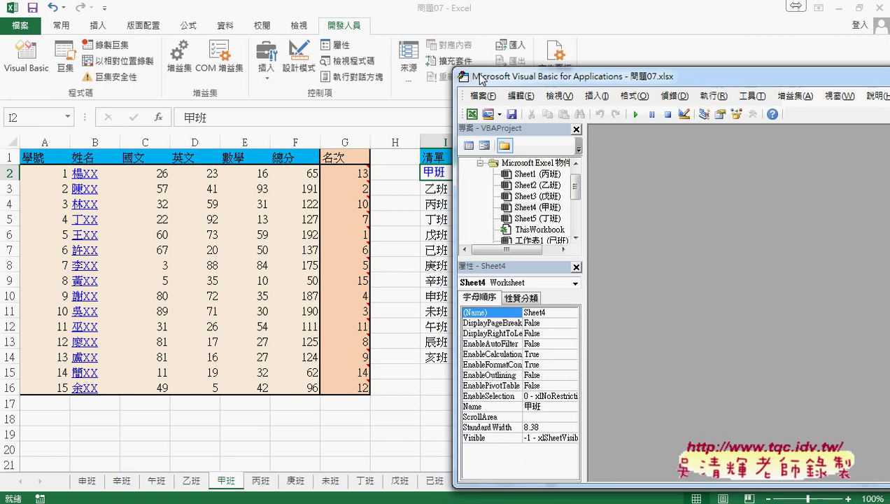
pyautogui.rightClick(564, 164)
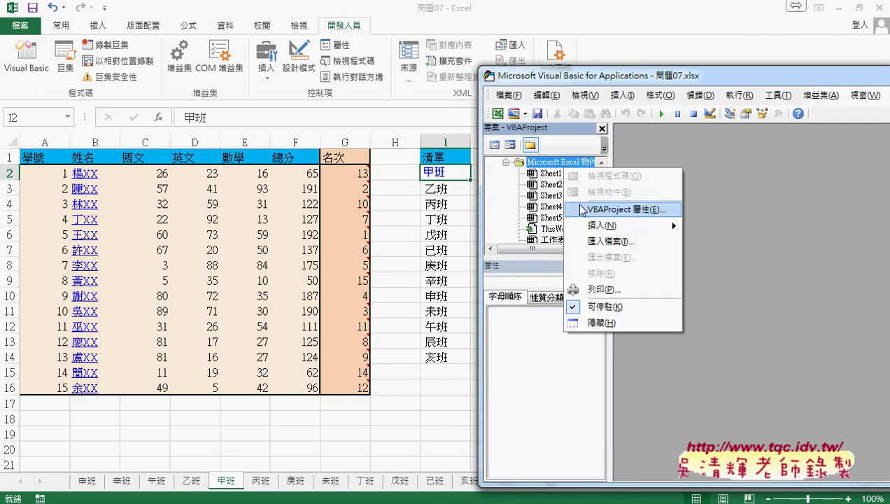
pyautogui.moveTo(601, 225)
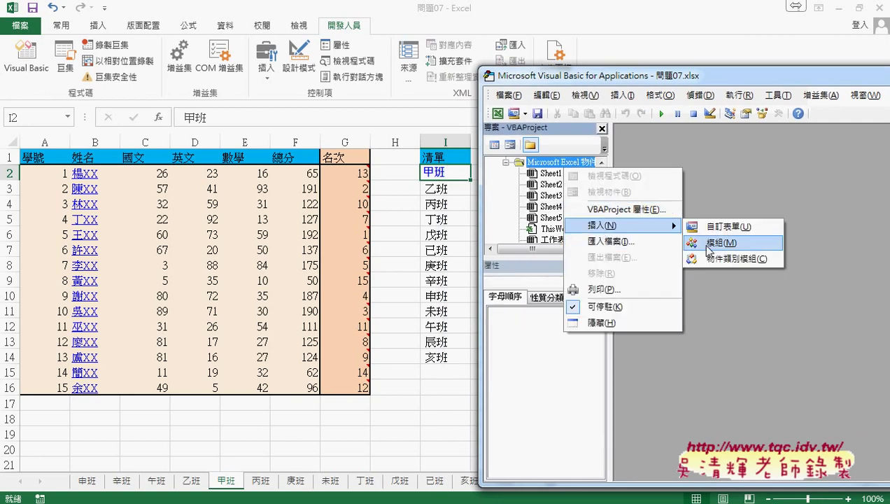
pyautogui.click(708, 242)
pyautogui.doubleClick(685, 154)
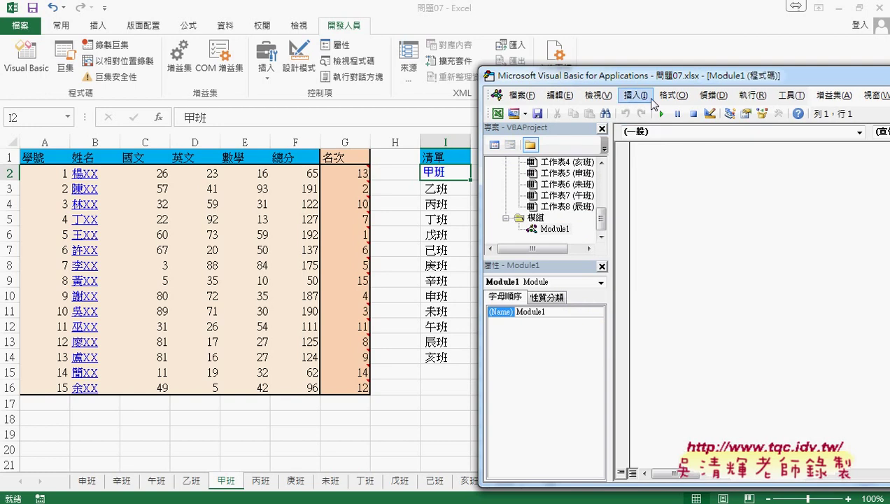
pyautogui.click(636, 95)
pyautogui.click(672, 111)
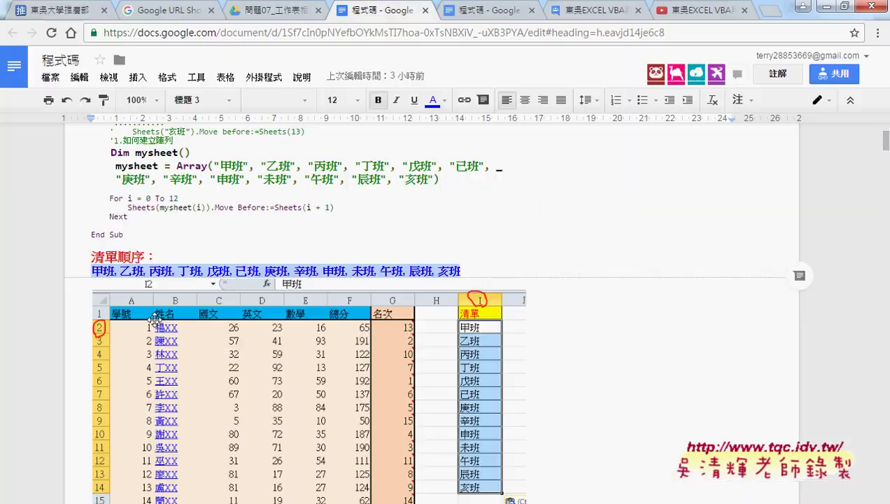
# Step: Select the procedure name 移動工作表_從某範圍 in the notes' Public Sub line
pyautogui.scroll(-4, 154, 319)
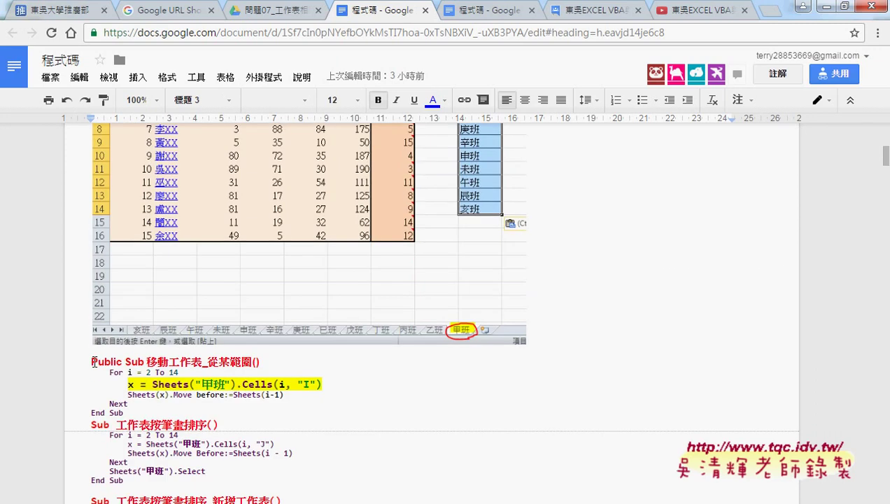
pyautogui.moveTo(147, 362); pyautogui.dragTo(253, 362)
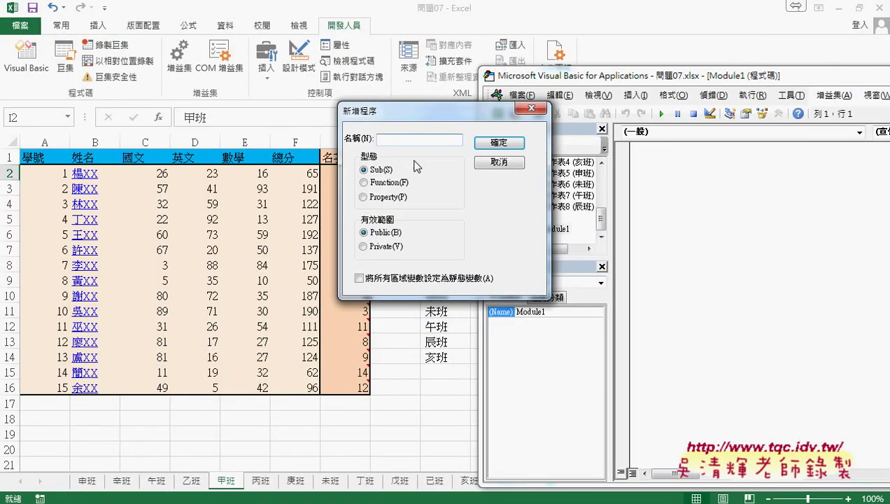
# Step: Create the public procedure 移動工作表_從某範圍 by pasting its name in Add Procedure
pyautogui.rightClick(392, 139)
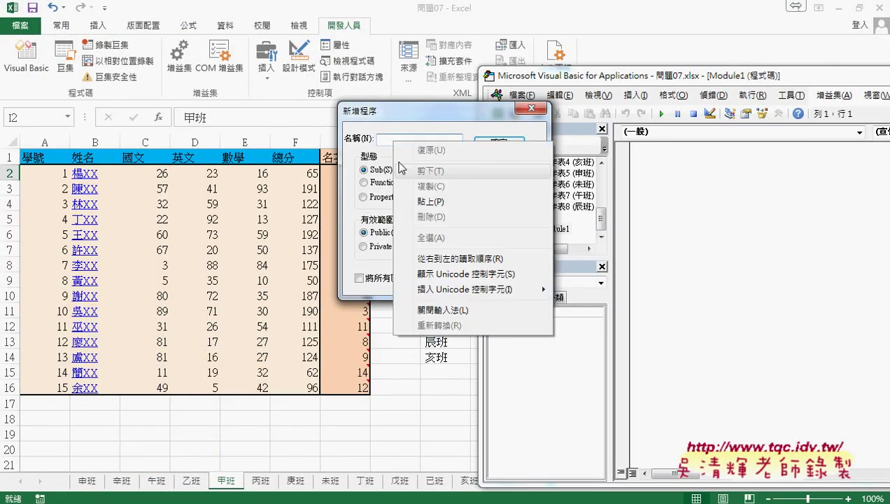
pyautogui.click(428, 181)
pyautogui.click(521, 143)
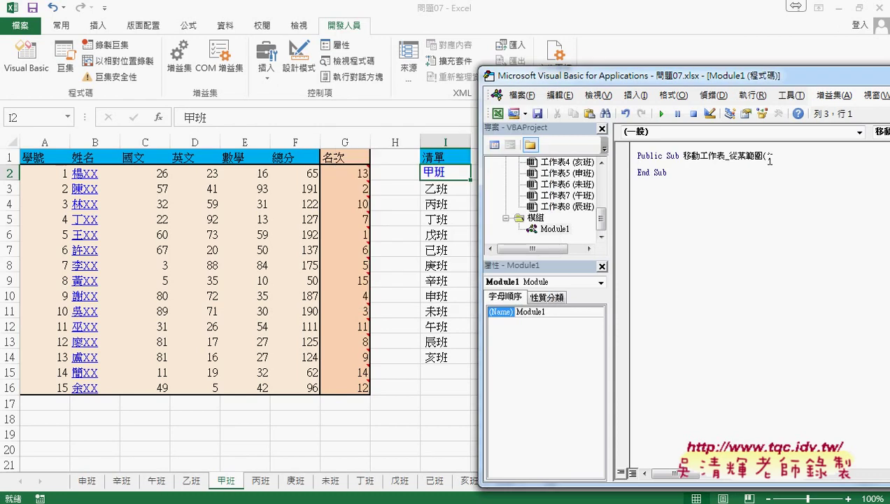
# Step: Set the VBA editor's code font size to 12 in Editor Format options
pyautogui.click(791, 95)
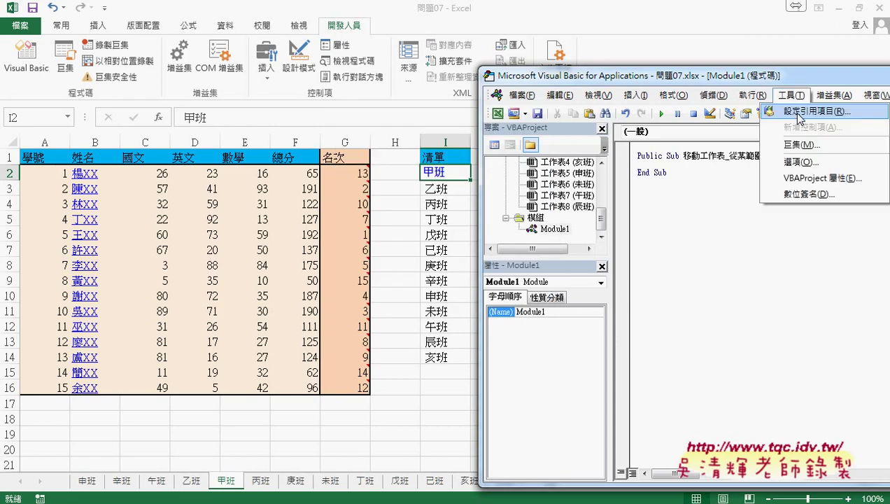
pyautogui.click(800, 162)
pyautogui.click(365, 124)
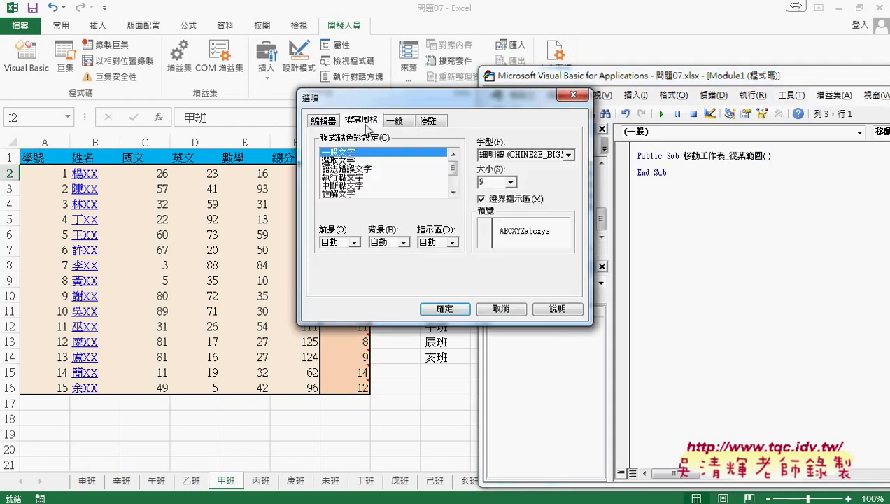
pyautogui.click(511, 182)
pyautogui.click(495, 221)
pyautogui.click(445, 308)
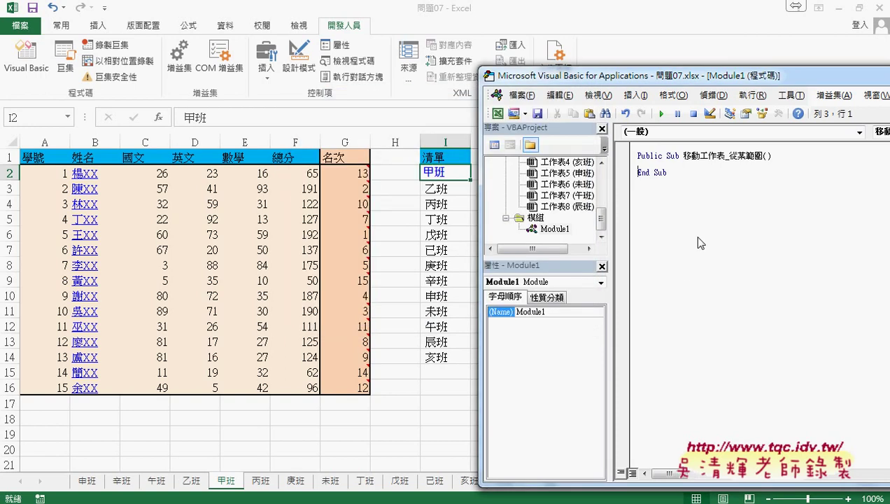
pyautogui.moveTo(685, 84); pyautogui.dragTo(580, 68)
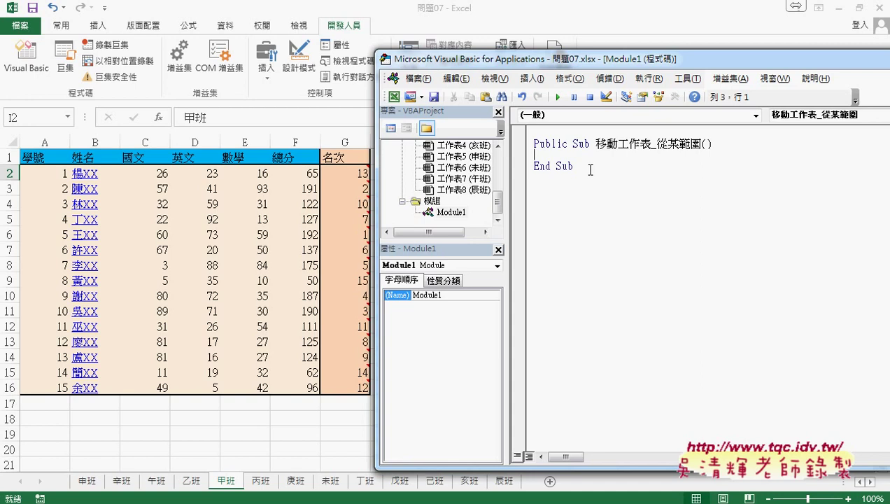
# Step: Enter Sheets("甲班").Move as the indented first line of the macro, correcting the mistyped 甲
pyautogui.press('Tab')
pyautogui.write('sh')
pyautogui.write('eets')
pyautogui.write('(')
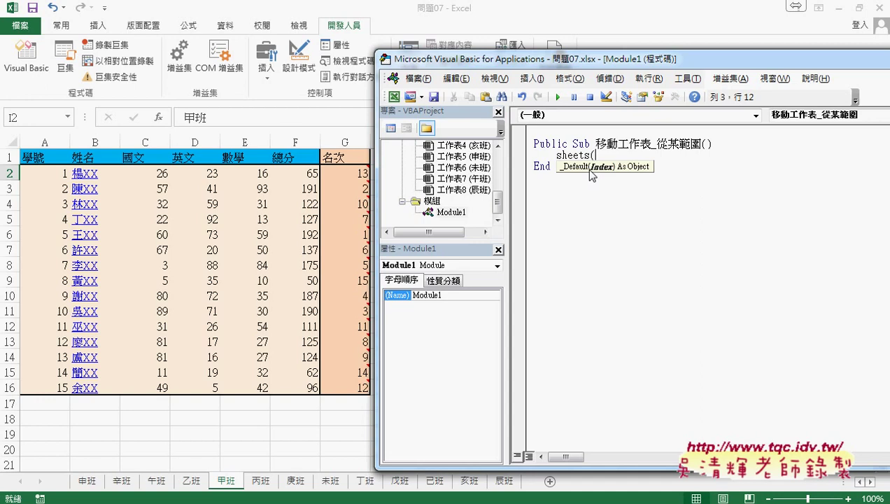
pyautogui.write('"')
pyautogui.write('甲')
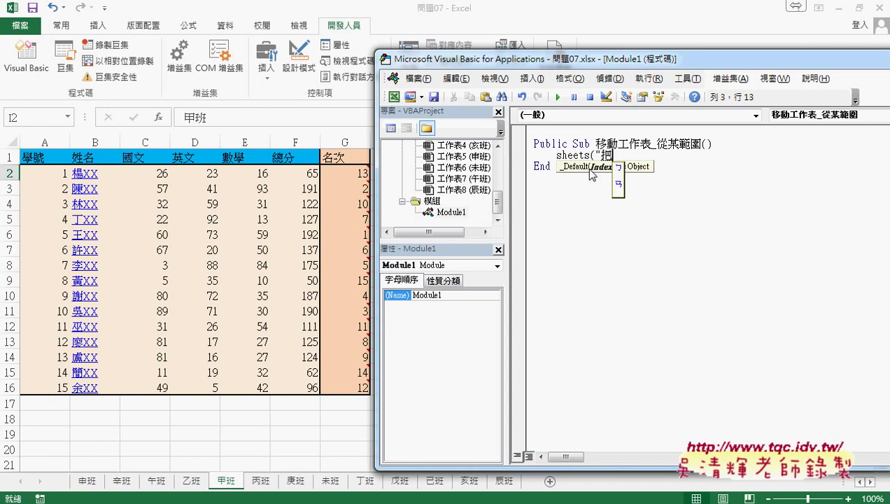
pyautogui.write('把班')
pyautogui.press('Left')
pyautogui.press('Left')
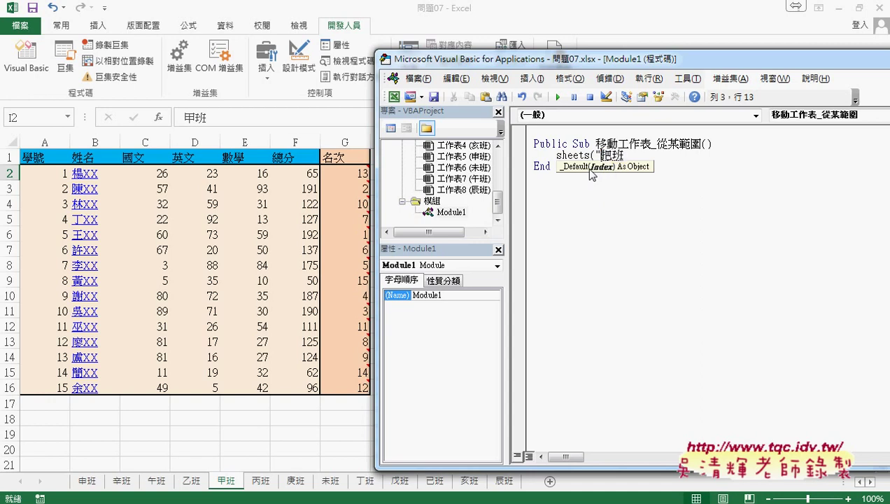
pyautogui.write('甲')
pyautogui.press('Return')
pyautogui.write('")')
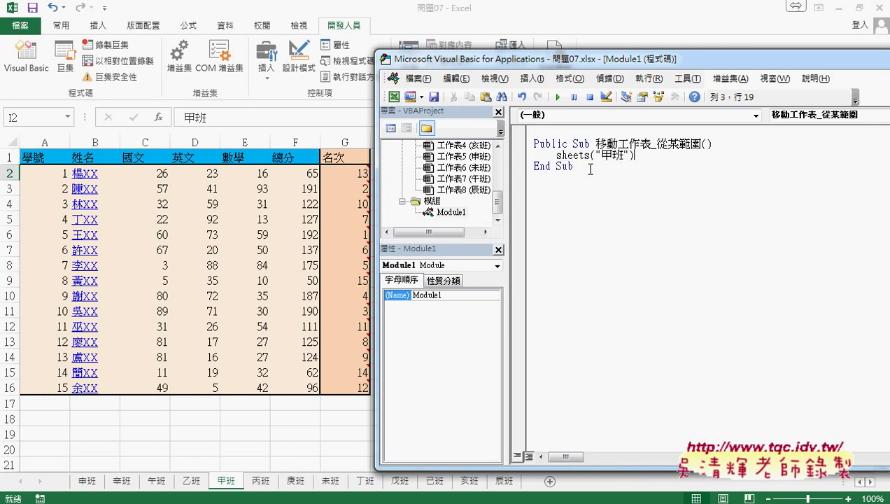
pyautogui.write('.')
pyautogui.write('move')
pyautogui.click(590, 169)
pyautogui.press('Up')
pyautogui.press('End')
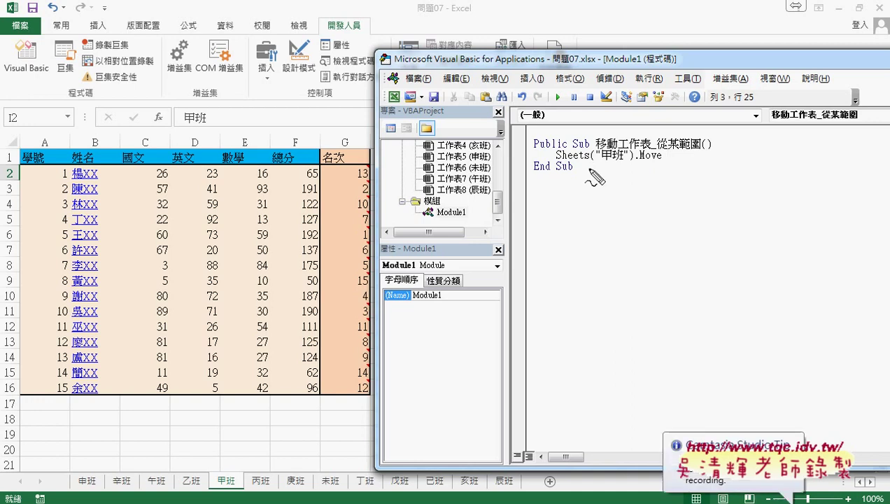
pyautogui.moveTo(212, 492); pyautogui.dragTo(209, 483)
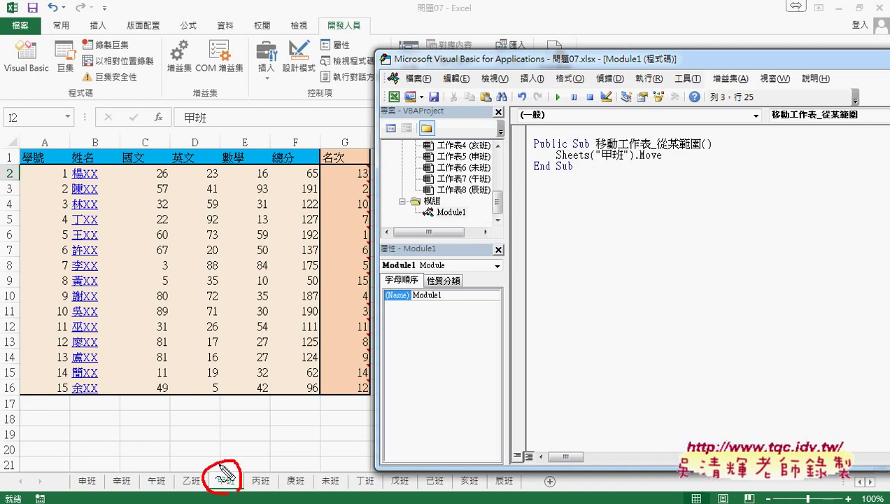
pyautogui.moveTo(77, 490); pyautogui.dragTo(73, 483)
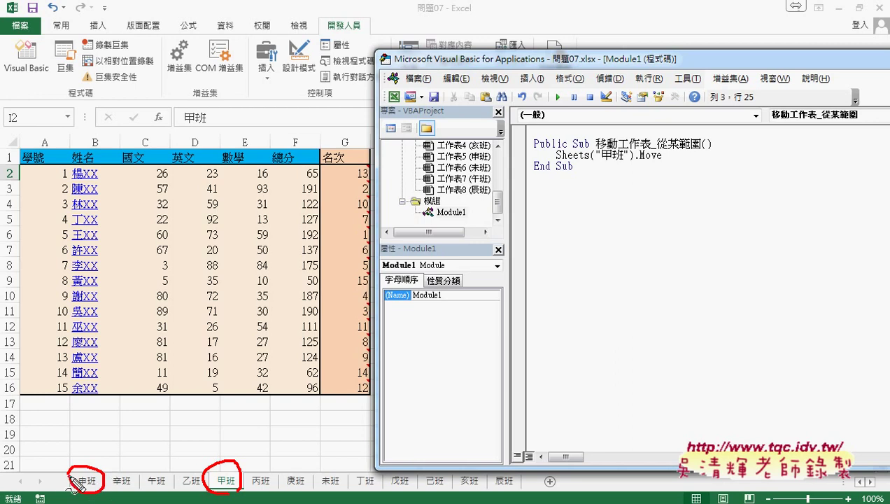
pyautogui.moveTo(216, 459); pyautogui.dragTo(56, 473)
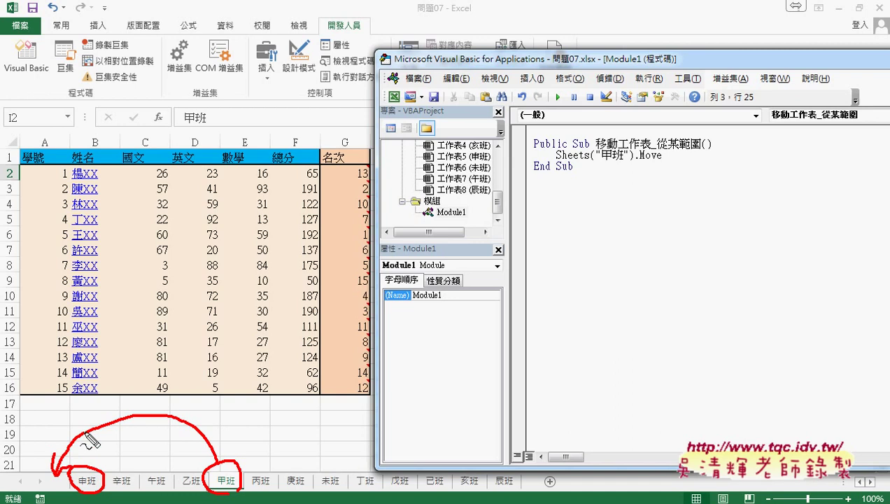
pyautogui.moveTo(648, 163); pyautogui.dragTo(659, 165)
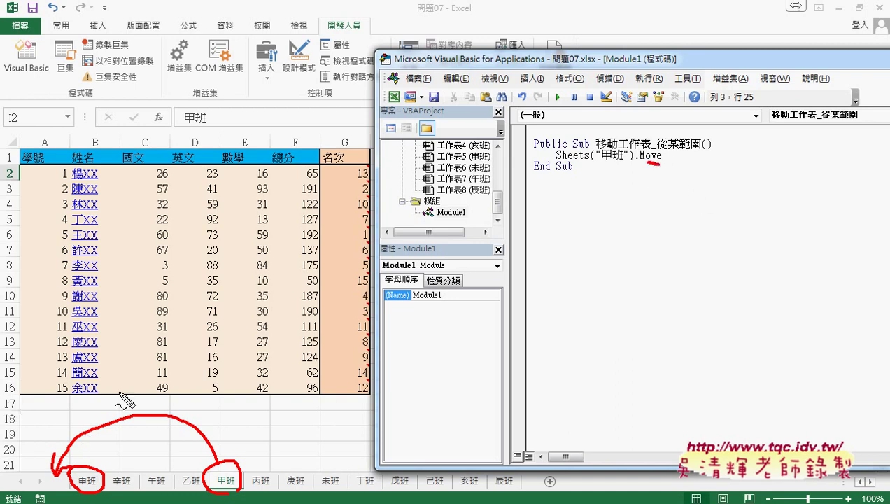
pyautogui.press('Escape')
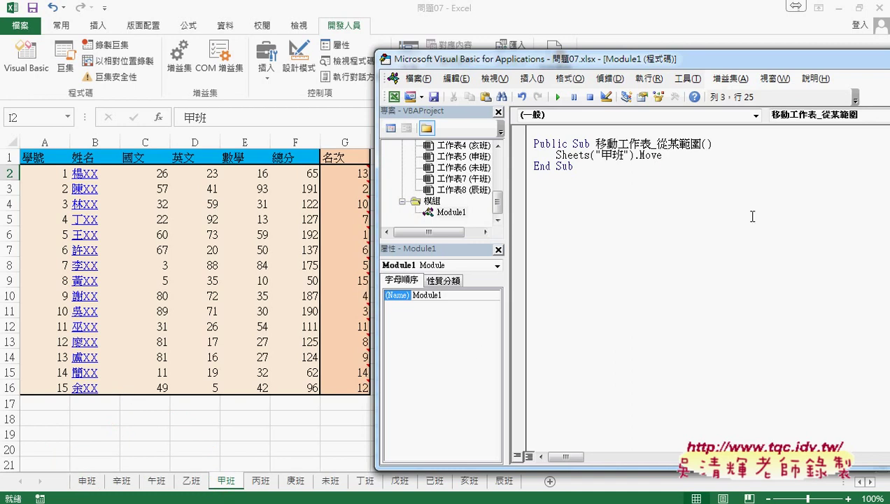
# Step: Append before:=Sheets(1) to the 甲班 Move statement
pyautogui.write('befo')
pyautogui.write('re')
pyautogui.write(':')
pyautogui.write('=')
pyautogui.write('sh')
pyautogui.write('eets')
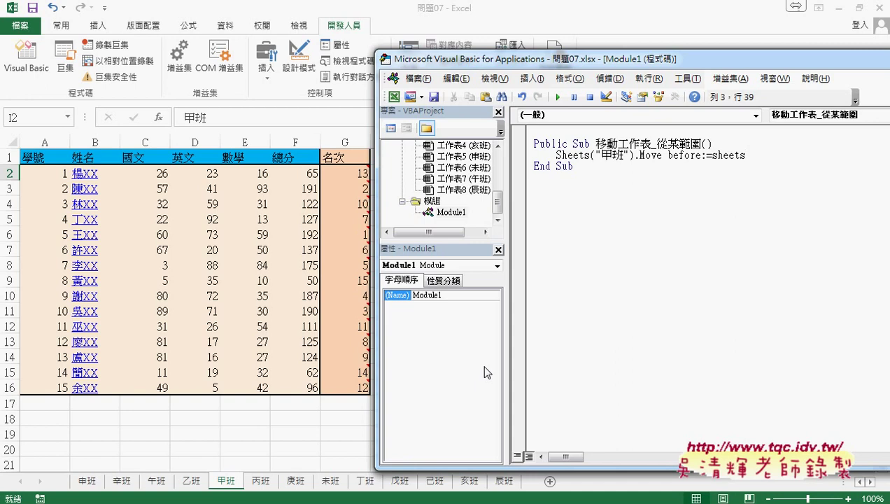
pyautogui.write('(')
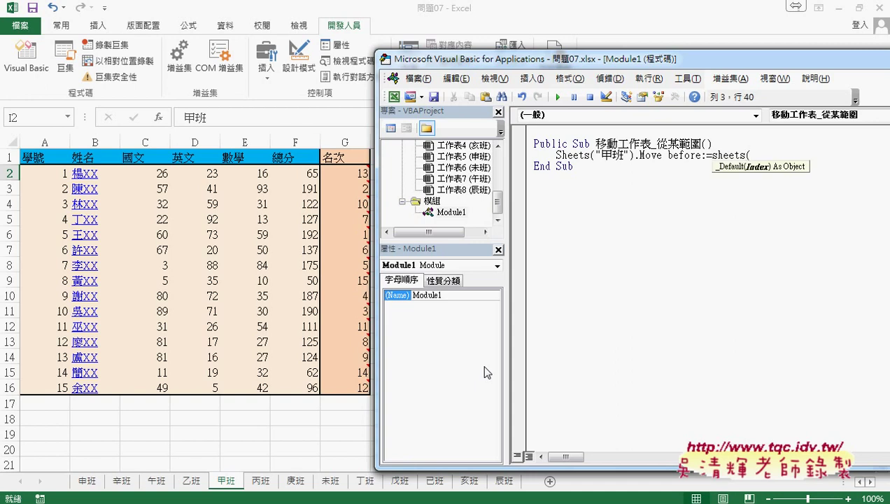
pyautogui.write('1)')
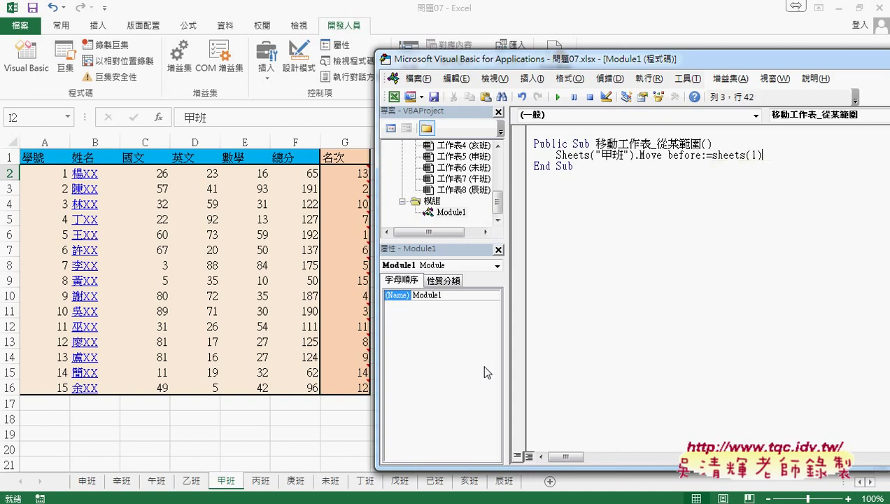
pyautogui.click(597, 203)
# Step: Step through the macro with F8 so 甲班 moves to the first tab, then select the statement
pyautogui.click(580, 155)
pyautogui.press('F8')
pyautogui.press('F8')
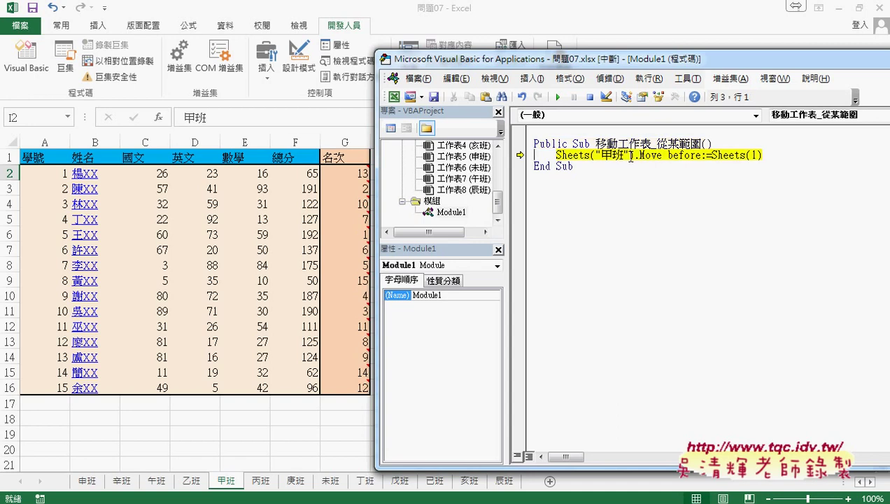
pyautogui.press('F8')
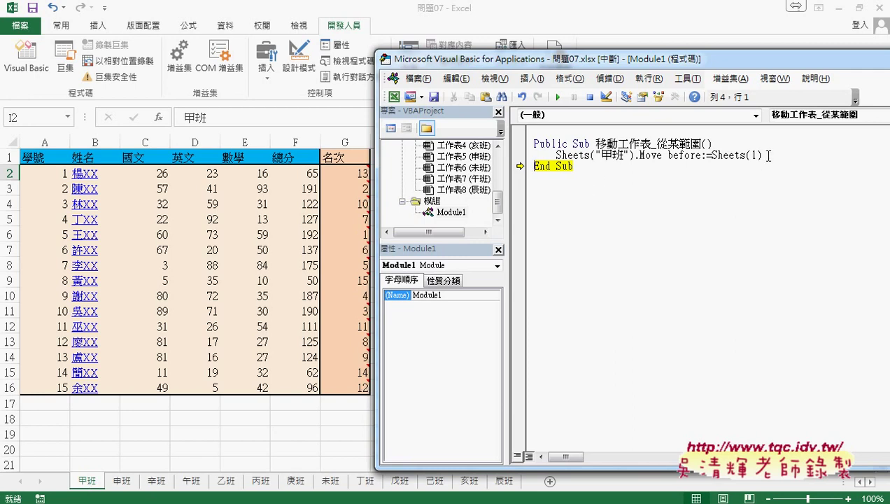
pyautogui.moveTo(763, 155); pyautogui.dragTo(557, 155)
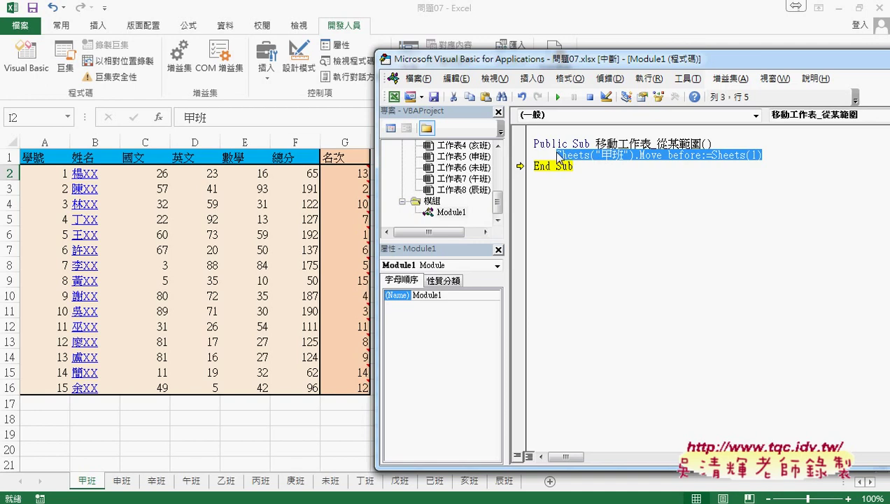
# Step: Paste a copy of the Move line below it and change 甲班 to 乙班
pyautogui.click(780, 153)
pyautogui.press('Return')
pyautogui.write('Sheets("甲班").Move before:=Sheets(1)')
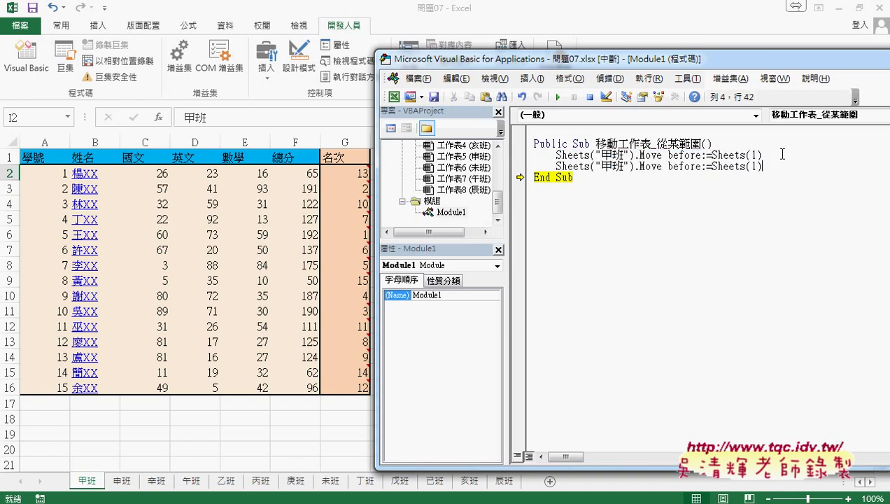
pyautogui.moveTo(611, 166); pyautogui.dragTo(605, 166)
pyautogui.write('乙')
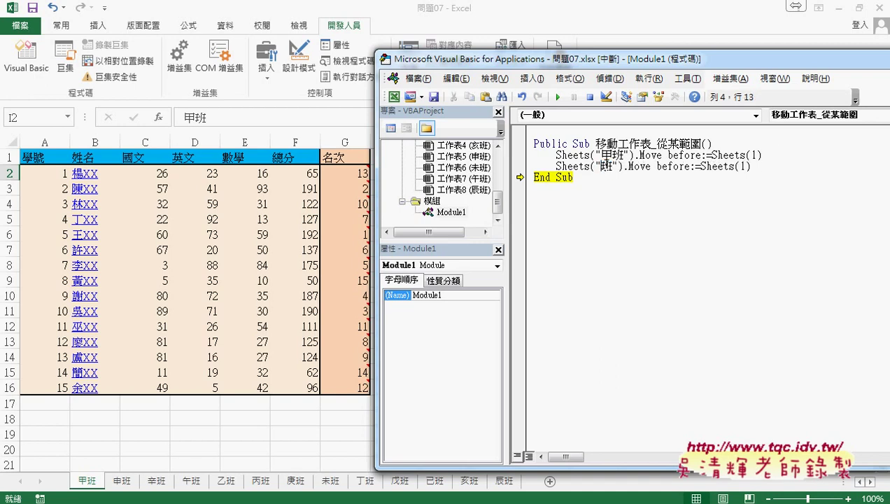
pyautogui.press('space')
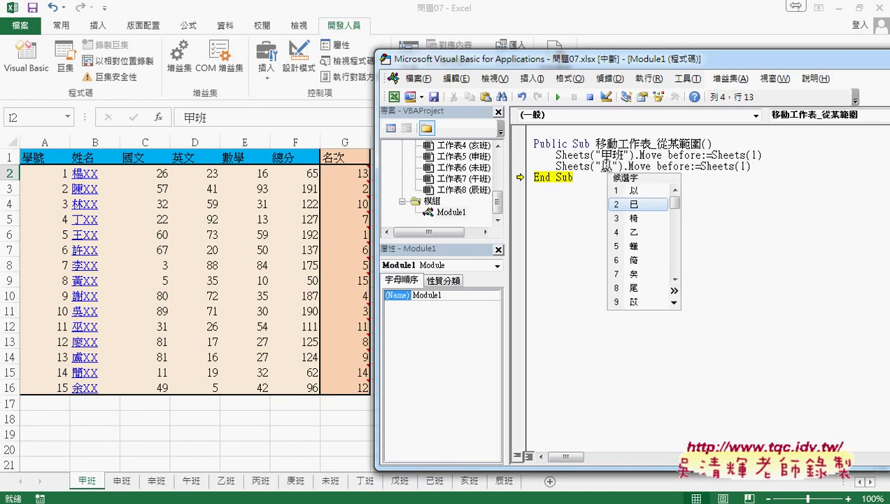
pyautogui.press('Down')
pyautogui.press('Down')
pyautogui.press('Return')
pyautogui.write('班')
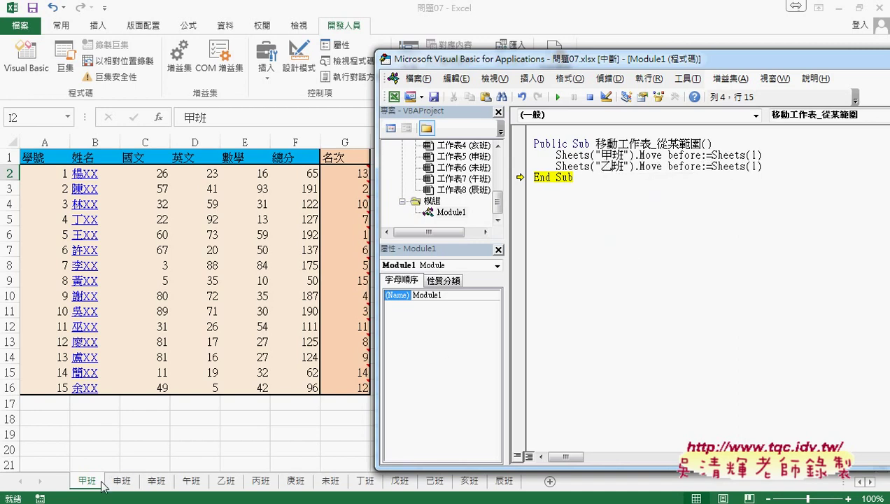
# Step: Change the copy to Sheets(2) and execute it so 乙班 becomes the second tab
pyautogui.press('End')
pyautogui.hotkey('shift', 'Left')
pyautogui.hotkey('shift', 'Left')
pyautogui.write('2)')
pyautogui.moveTo(520, 170); pyautogui.dragTo(520, 167)
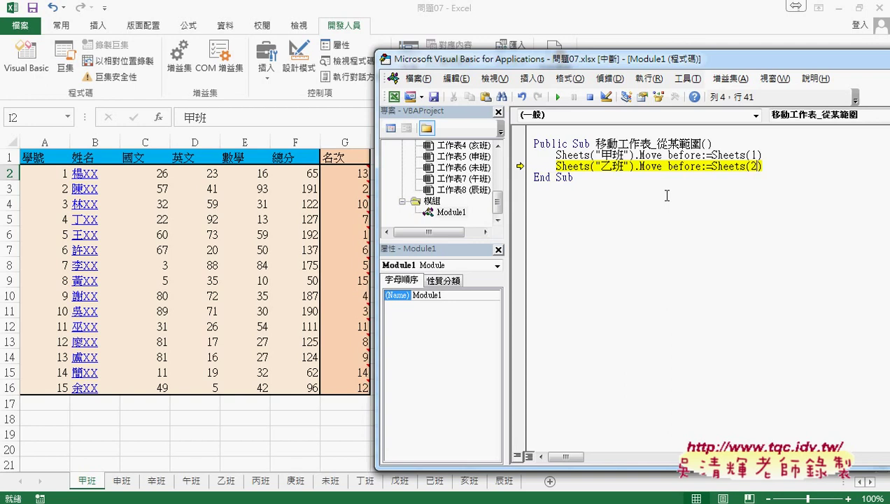
pyautogui.press('F8')
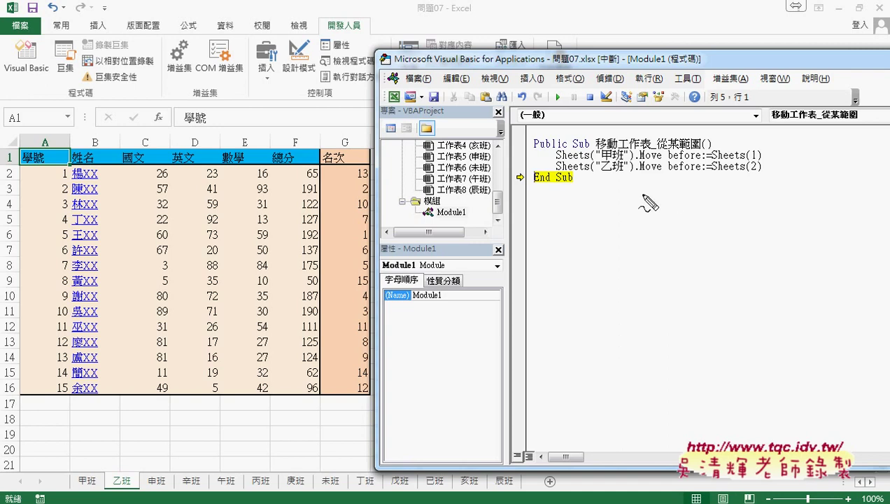
# Step: Highlight the 甲班 and 乙班 names in the code, then return to the workbook's 甲班 sheet
pyautogui.moveTo(600, 161)
pyautogui.mouseDown()
pyautogui.moveTo(623, 160)
pyautogui.moveTo(623, 171)
pyautogui.mouseUp()
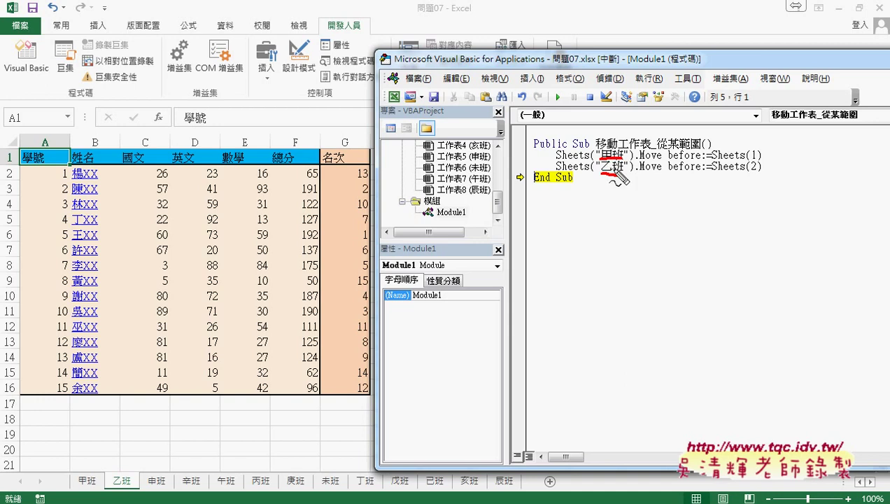
pyautogui.press('Escape')
pyautogui.click(89, 479)
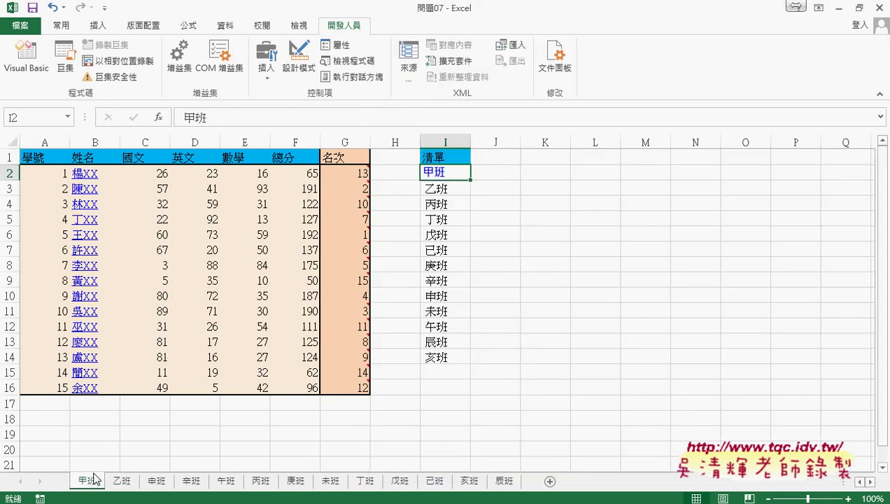
# Step: Review the 清單 column, selecting the class names in I2:I14, then return to the VBA editor
pyautogui.click(444, 141)
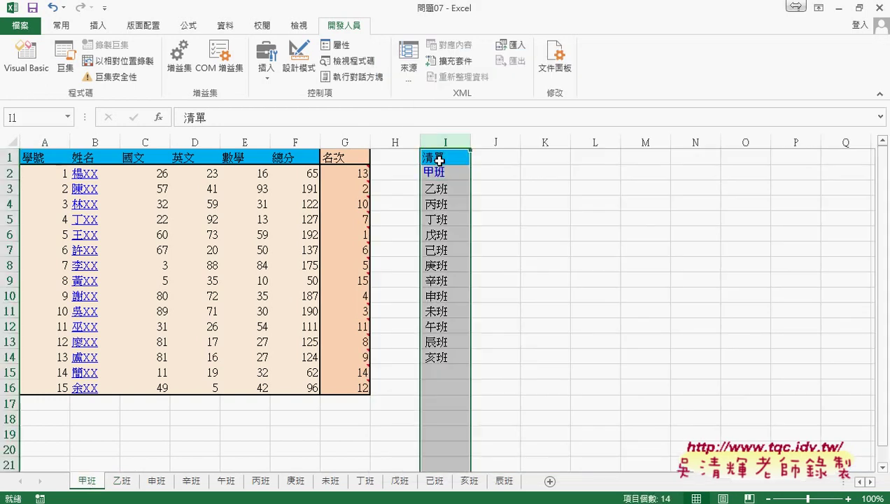
pyautogui.click(439, 161)
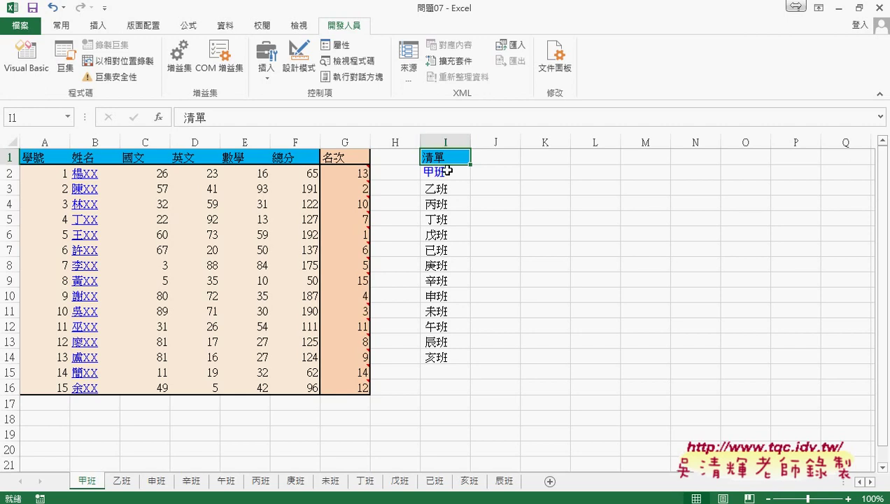
pyautogui.click(445, 168)
pyautogui.click(443, 358)
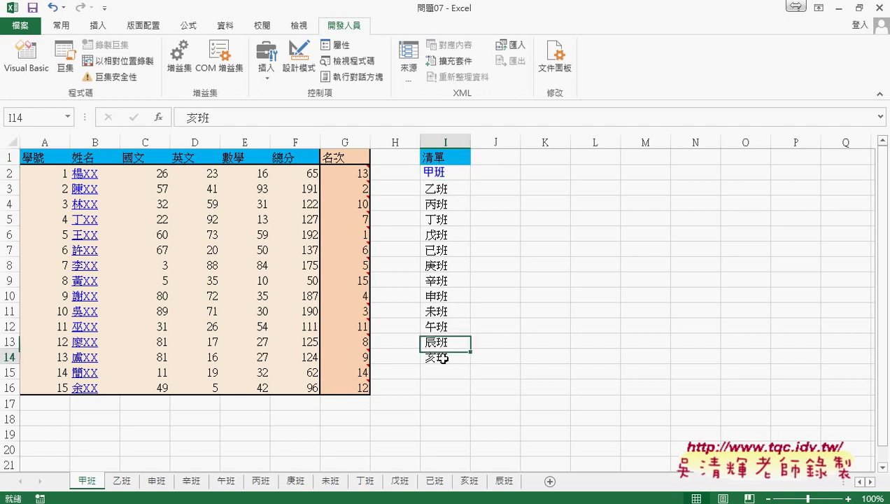
pyautogui.moveTo(445, 168); pyautogui.dragTo(449, 359)
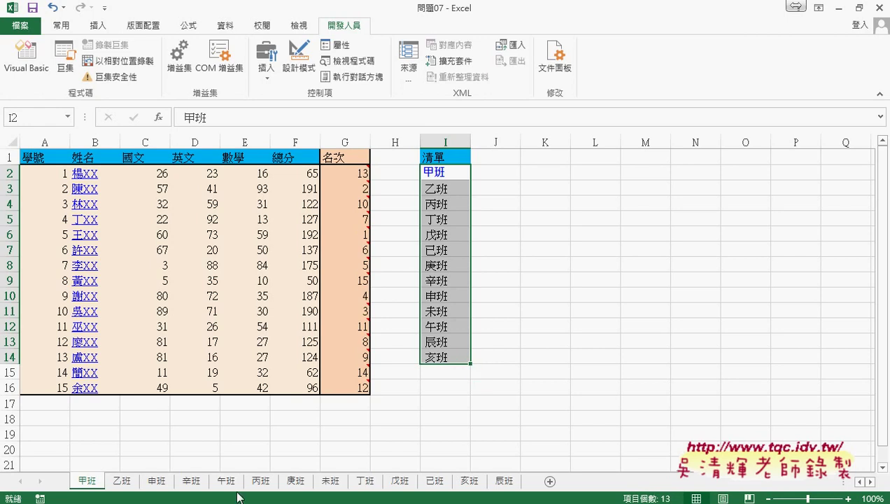
pyautogui.click(327, 423)
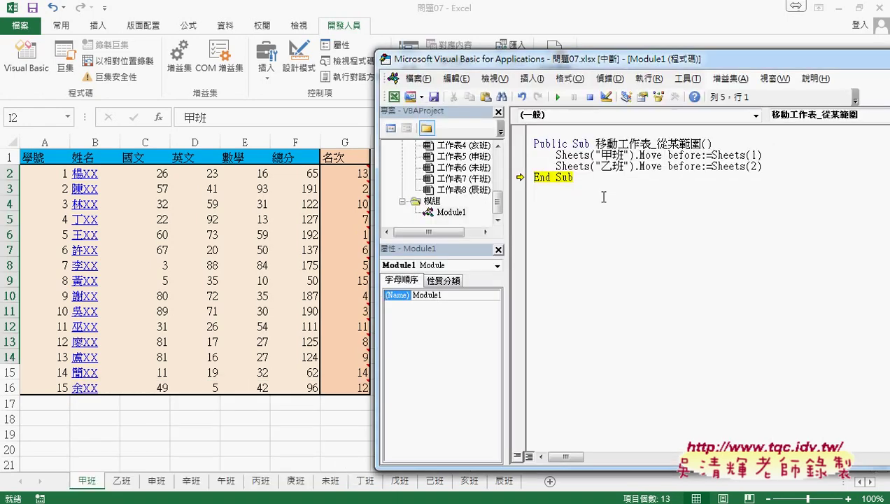
# Step: Insert an empty For i = 2 To 14 … Next loop right after the Sub line
pyautogui.click(763, 143)
pyautogui.press('Return')
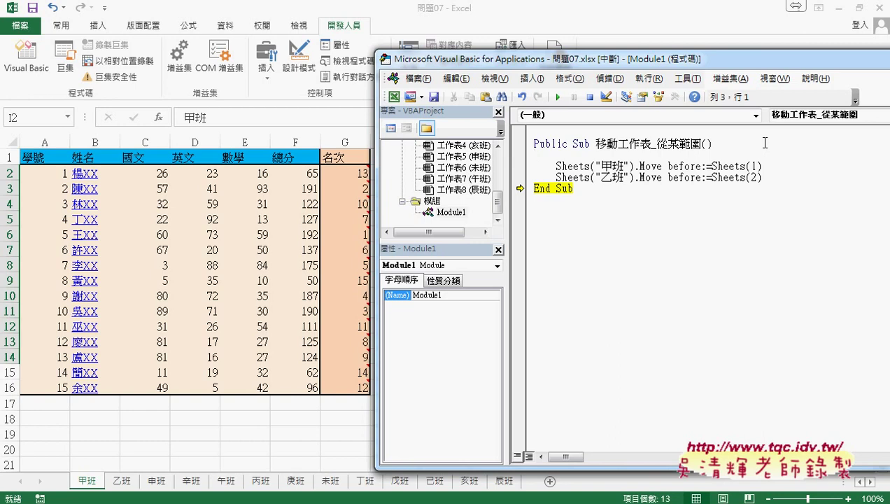
pyautogui.press('Tab')
pyautogui.write('for ')
pyautogui.write('i=2')
pyautogui.write(' to ')
pyautogui.write('14')
pyautogui.press('Return')
pyautogui.press('Return')
pyautogui.write('next')
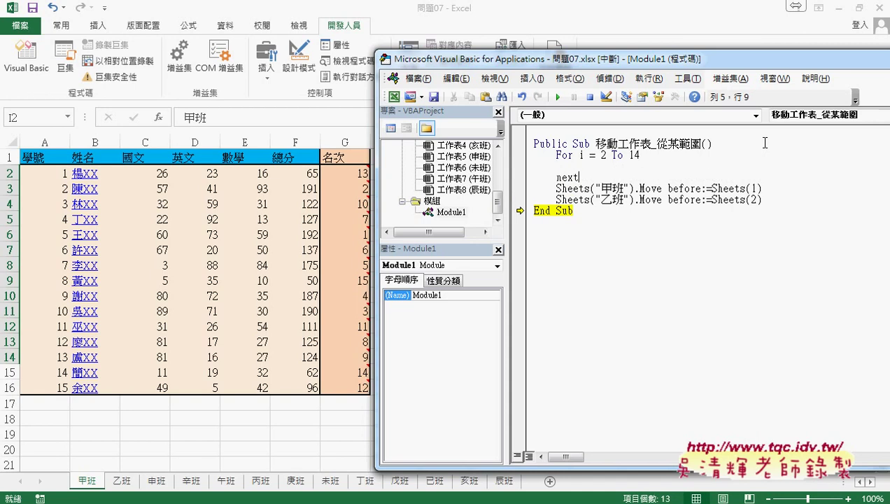
pyautogui.press('Up')
# Step: Resize the editor panes and start the loop body with x=sheets("假甲班").cells(i,"I")
pyautogui.moveTo(378, 195); pyautogui.dragTo(473, 192)
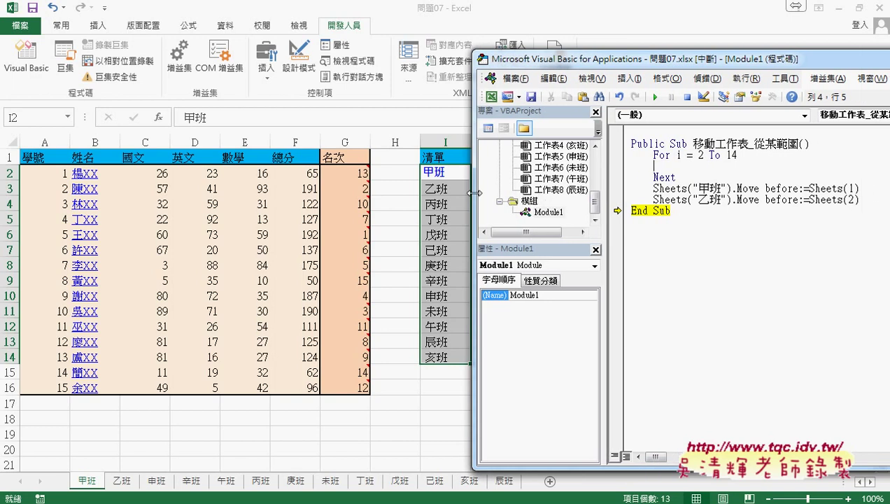
pyautogui.moveTo(601, 192); pyautogui.dragTo(545, 191)
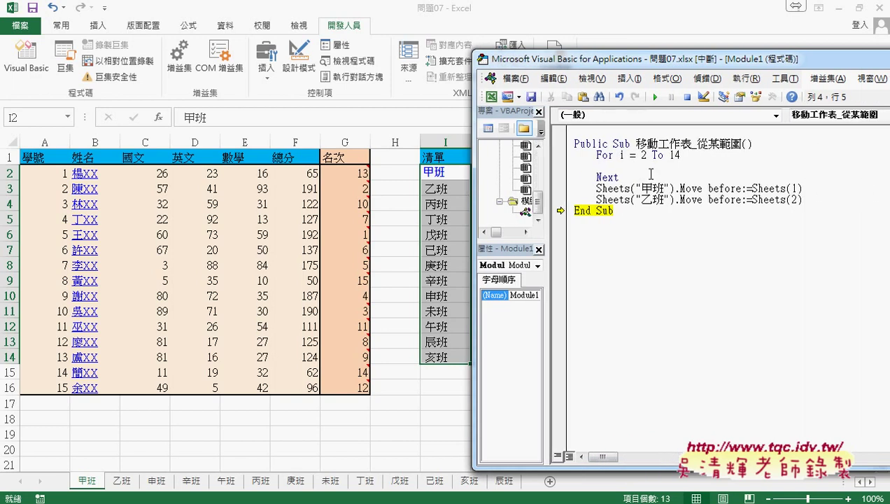
pyautogui.press('Tab')
pyautogui.write('x')
pyautogui.write('=')
pyautogui.write('she')
pyautogui.write('e')
pyautogui.write('ts')
pyautogui.write('(')
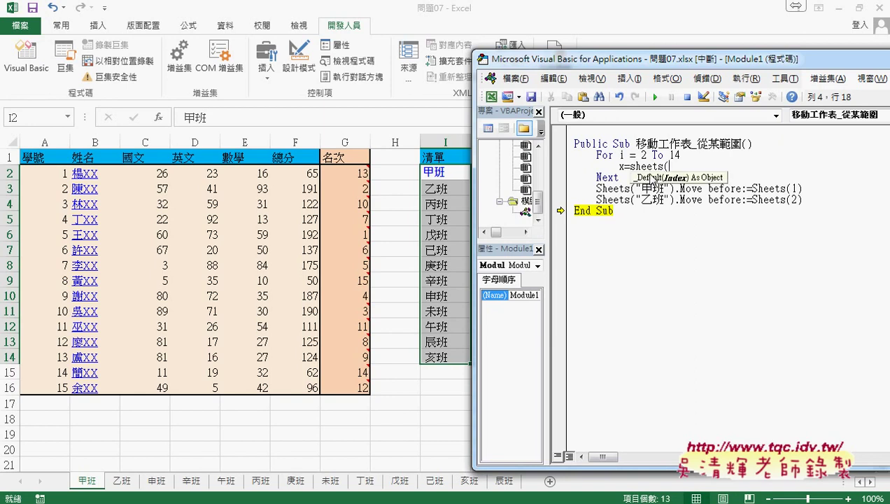
pyautogui.write('"')
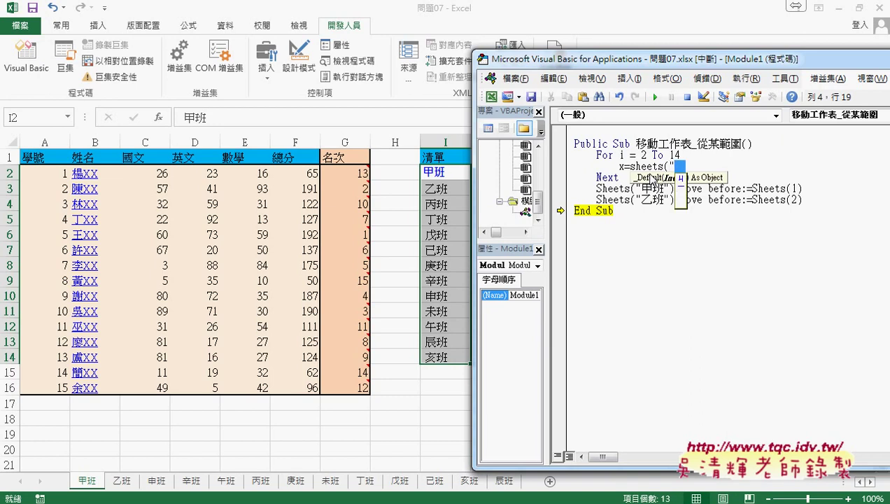
pyautogui.write('假甲班')
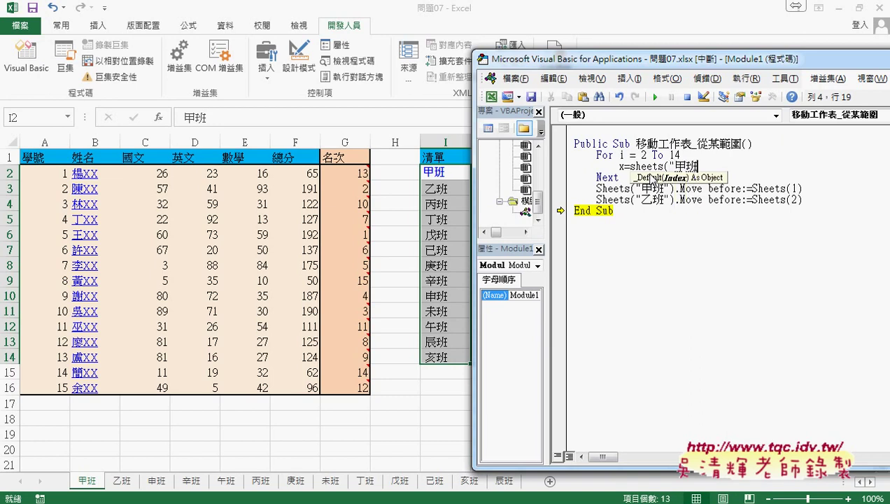
pyautogui.write('")')
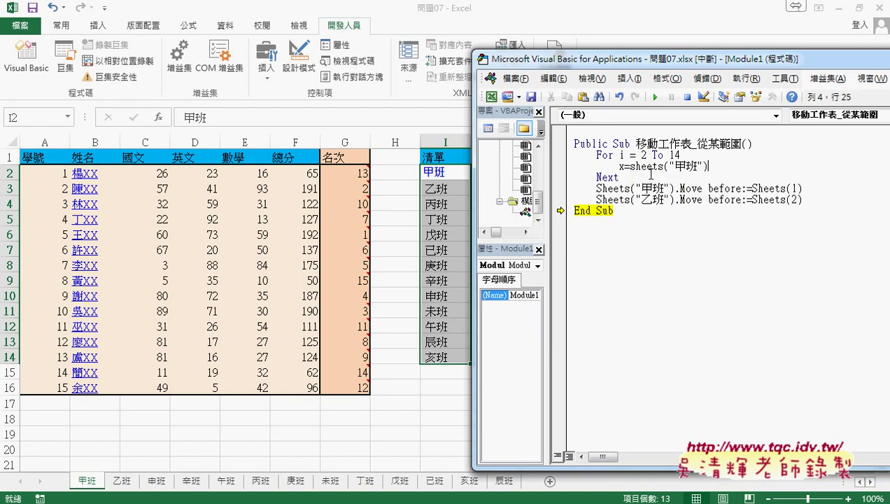
pyautogui.write('.')
pyautogui.write('ce')
pyautogui.write('lls(')
pyautogui.write('i')
pyautogui.write(',"I')
pyautogui.write('"')
pyautogui.write(')')
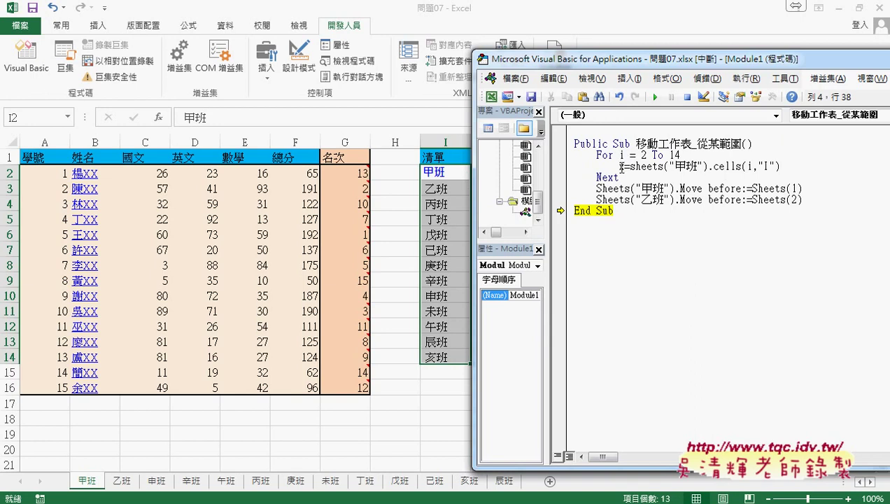
# Step: Finish the x assignment line and move the 甲班 Move statement inside the loop
pyautogui.press('Return')
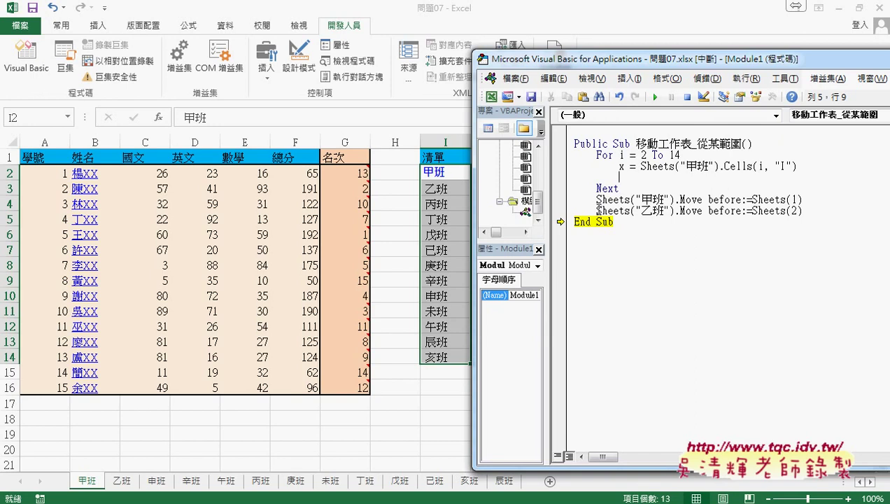
pyautogui.moveTo(597, 199)
pyautogui.mouseDown()
pyautogui.moveTo(798, 200)
pyautogui.moveTo(689, 177)
pyautogui.mouseUp()
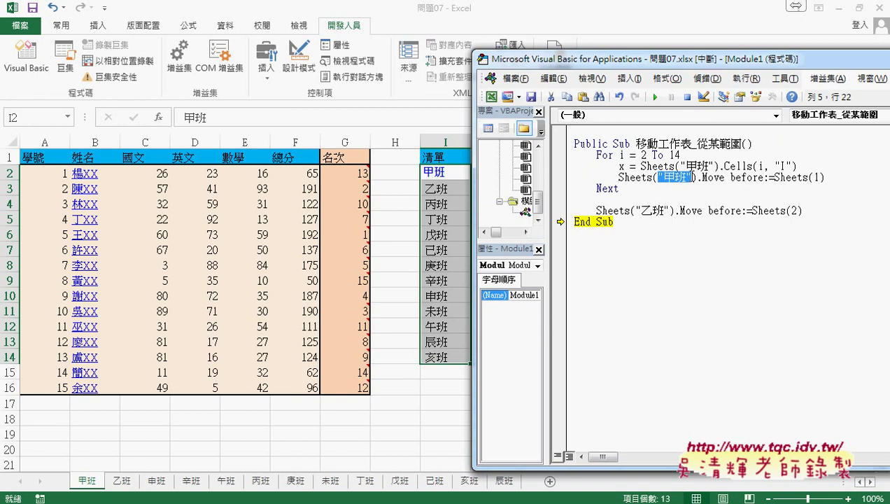
# Step: Replace "甲班" in the Move line with the variable x
pyautogui.write('x')
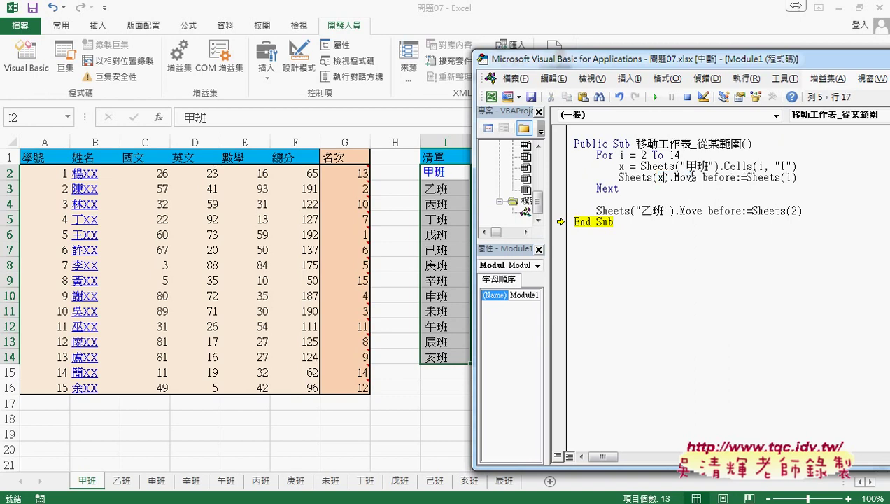
pyautogui.moveTo(798, 166); pyautogui.dragTo(746, 166)
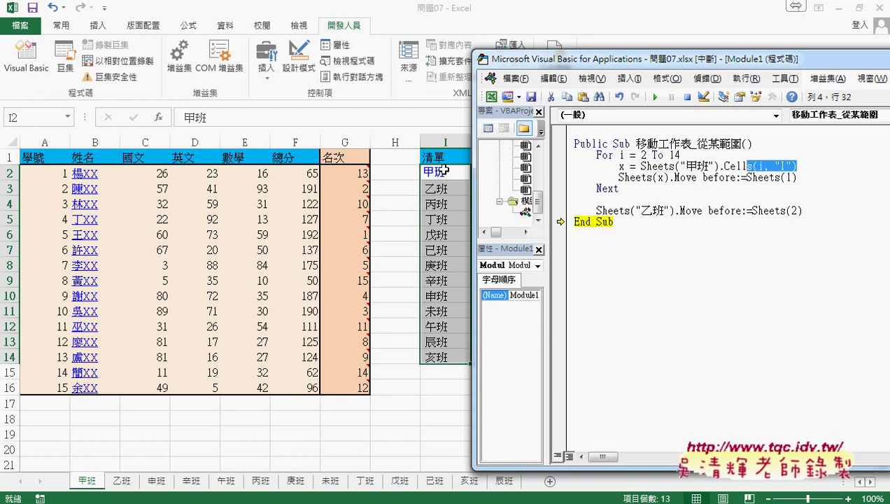
pyautogui.doubleClick(621, 166)
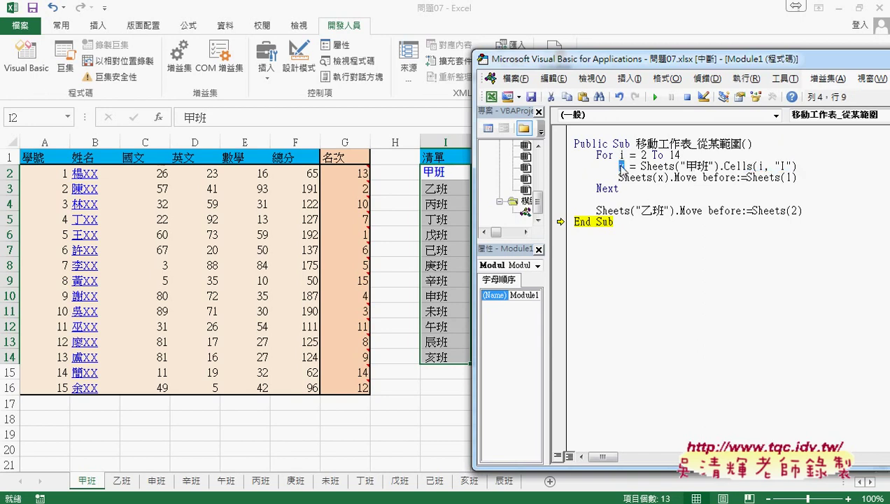
pyautogui.doubleClick(660, 177)
# Step: Change Sheets(1) in the Move line to Sheets(i - 1)
pyautogui.click(788, 177)
pyautogui.doubleClick(788, 177)
pyautogui.doubleClick(644, 155)
pyautogui.doubleClick(788, 177)
pyautogui.write('i ')
pyautogui.write('- ')
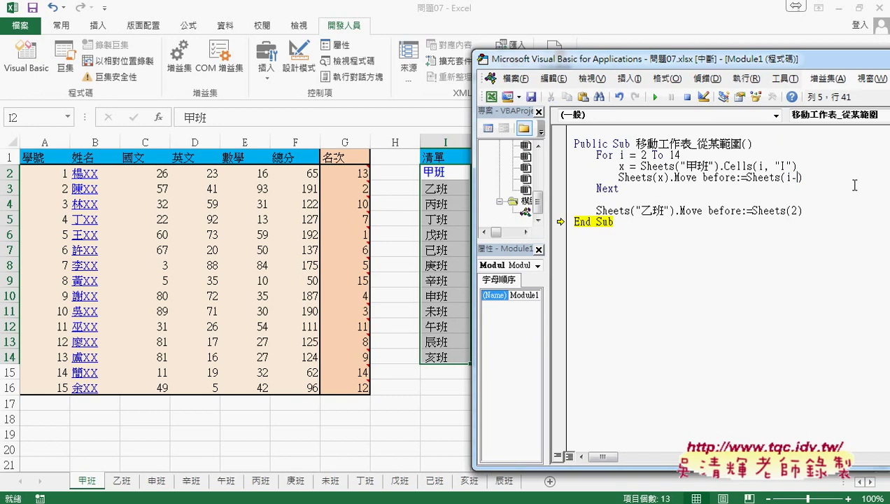
pyautogui.write('1')
pyautogui.press('Down')
pyautogui.press('Down')
pyautogui.press('Down')
pyautogui.doubleClick(643, 155)
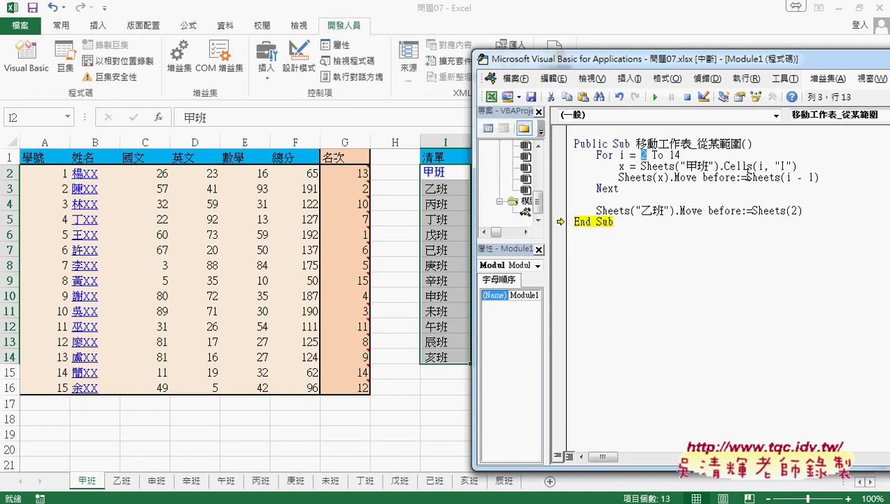
pyautogui.moveTo(786, 178); pyautogui.dragTo(816, 177)
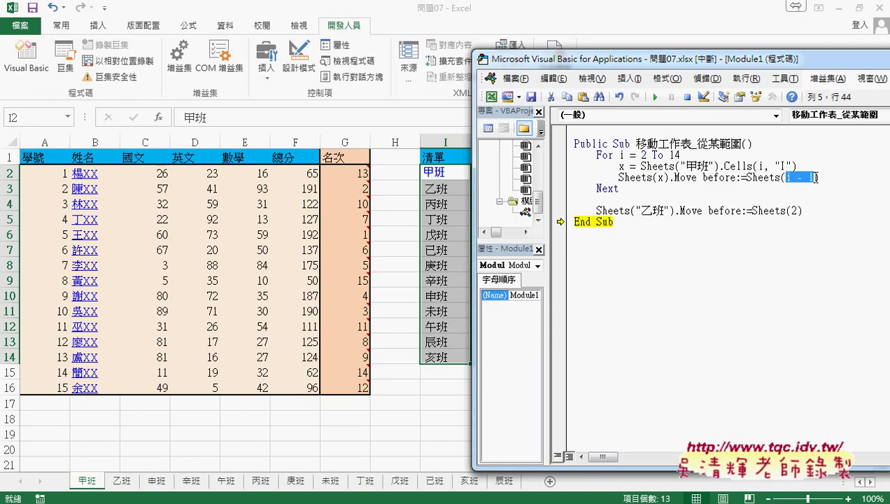